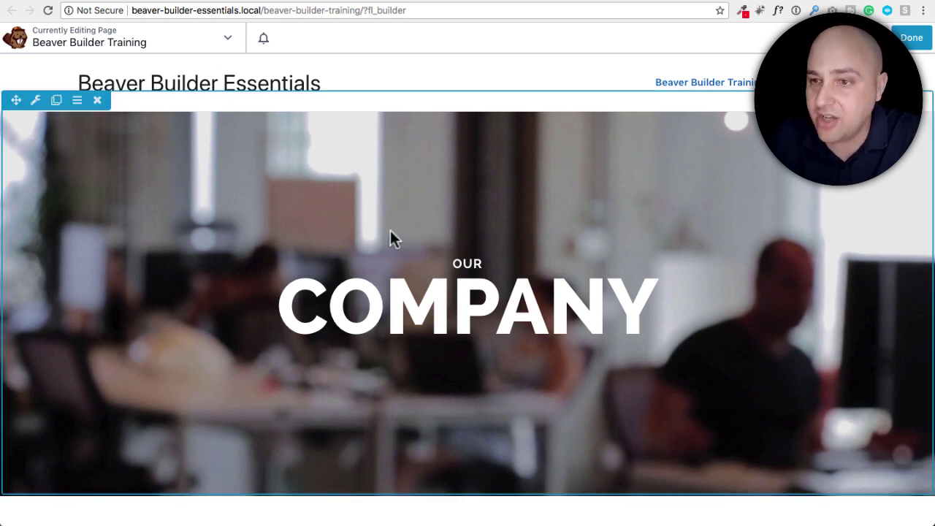
- Open the COMPANY heading's Advanced settings and switch the preview to mobile width
click(384, 294)
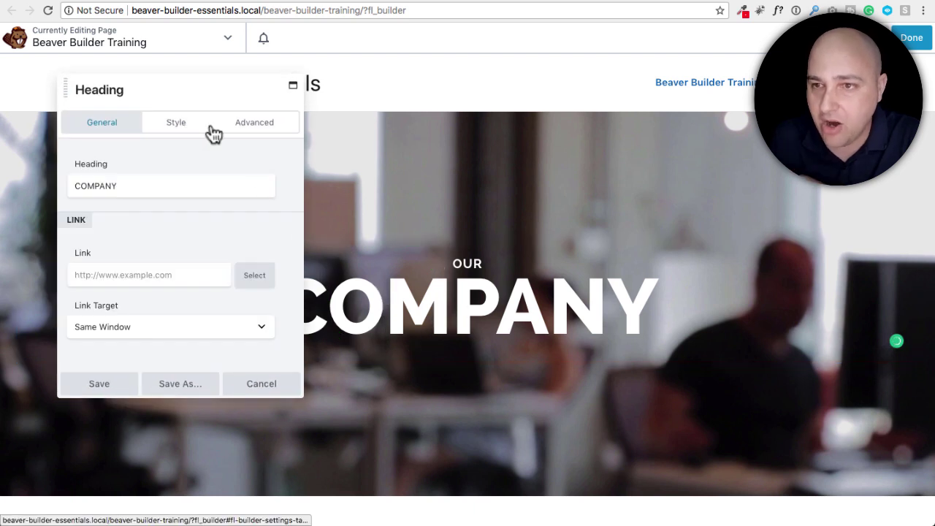
click(252, 122)
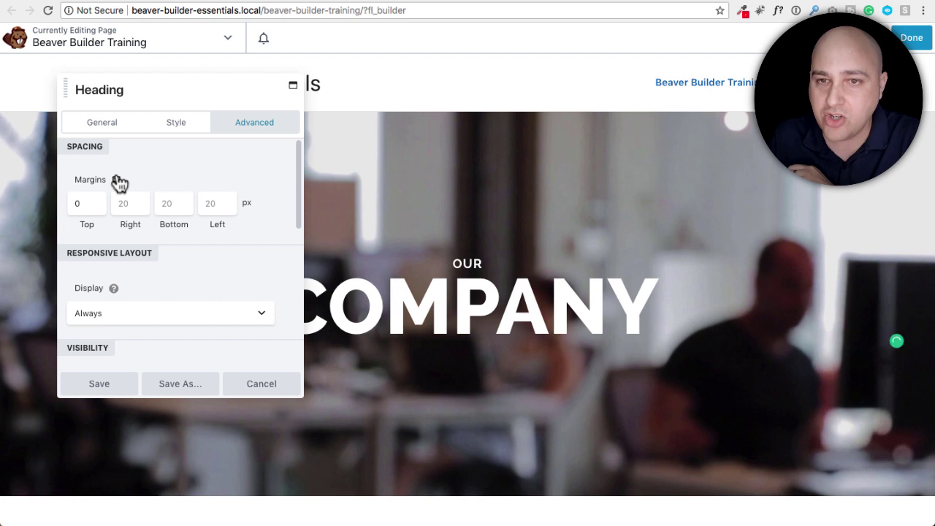
click(116, 181)
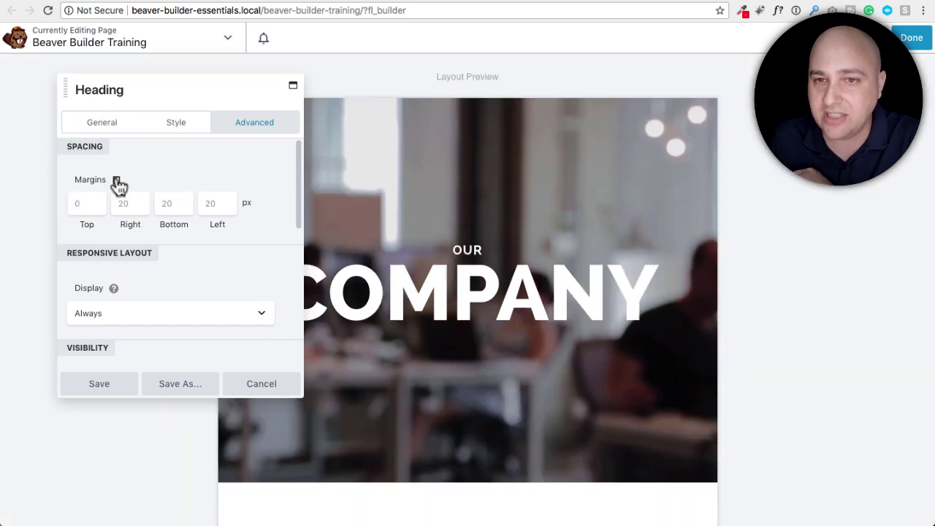
click(116, 181)
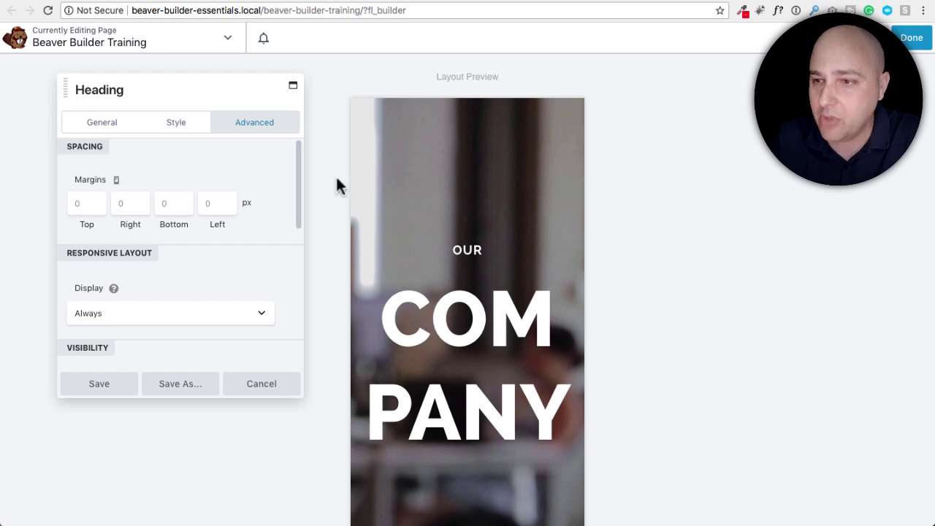
scroll(456, 209, down, 10)
scroll(456, 211, down, 3)
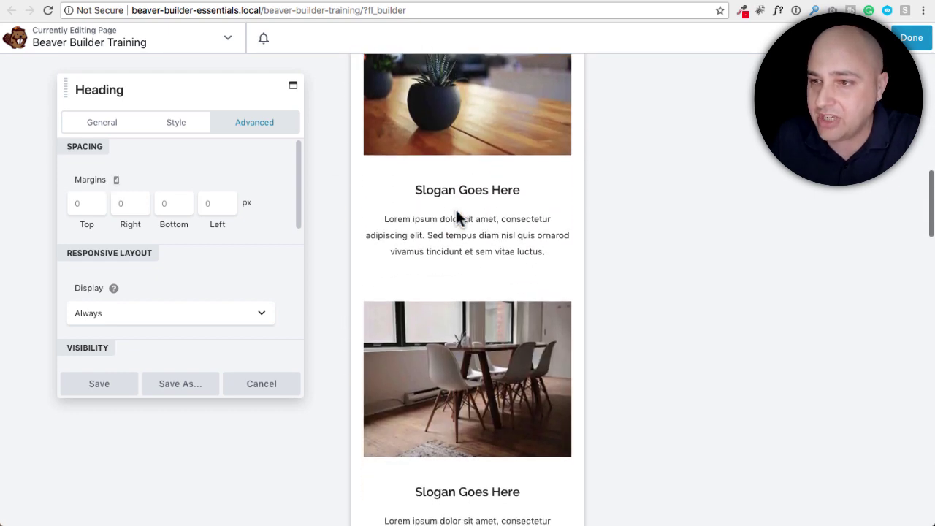
scroll(480, 219, up, 2)
scroll(481, 223, up, 5)
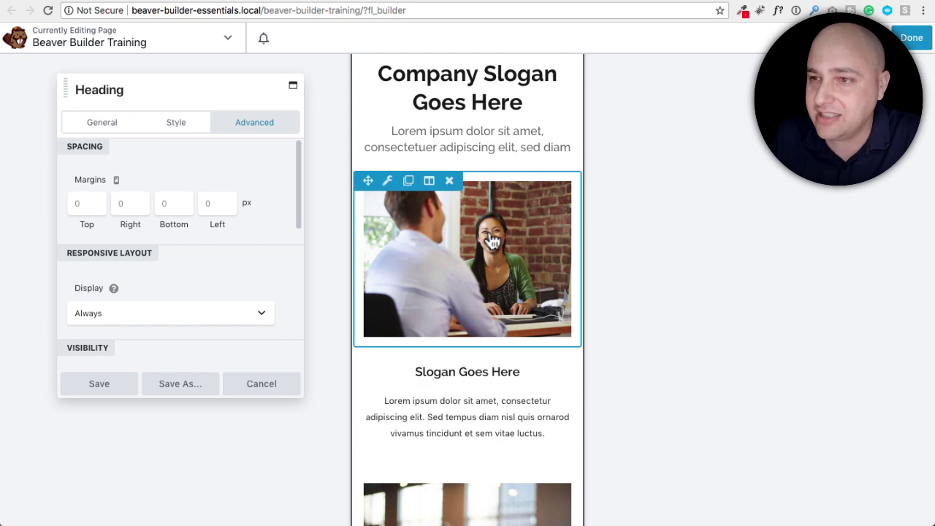
scroll(486, 230, up, 2)
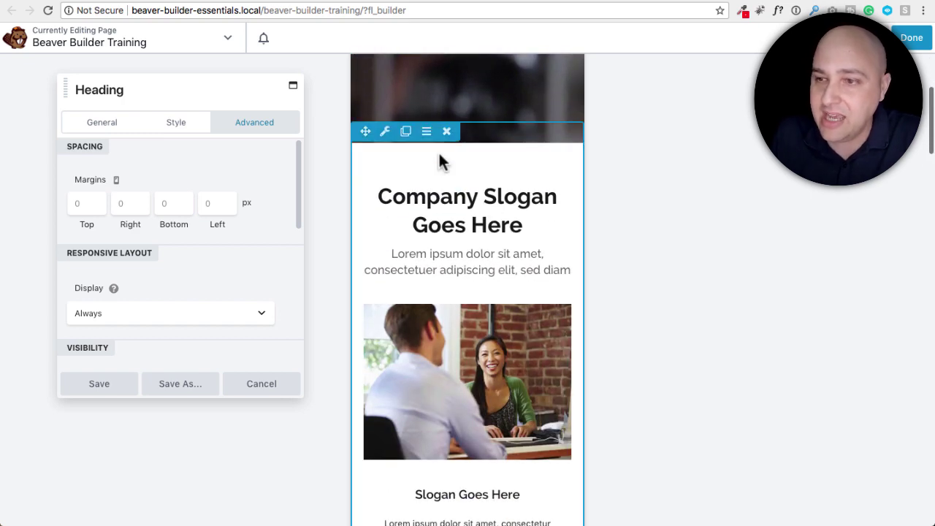
scroll(451, 198, up, 6)
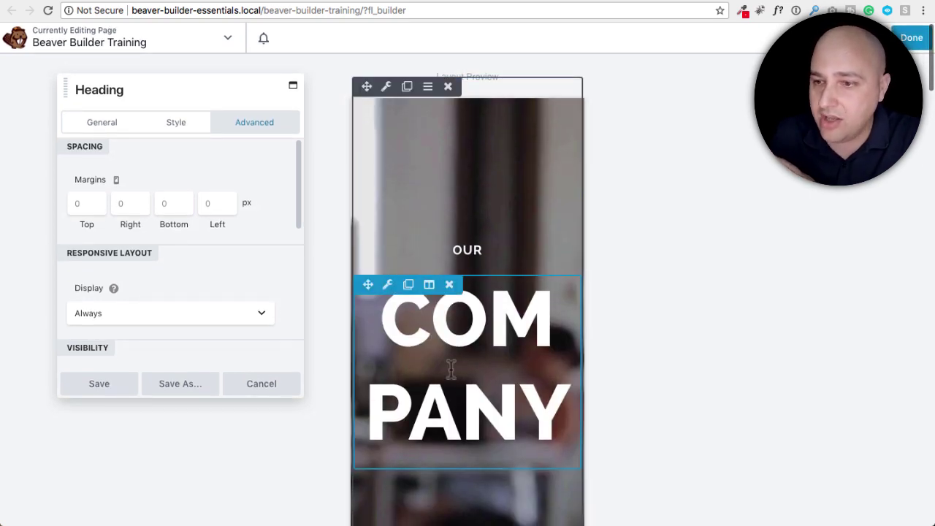
scroll(453, 365, down, 9)
scroll(456, 339, up, 4)
scroll(460, 332, up, 1)
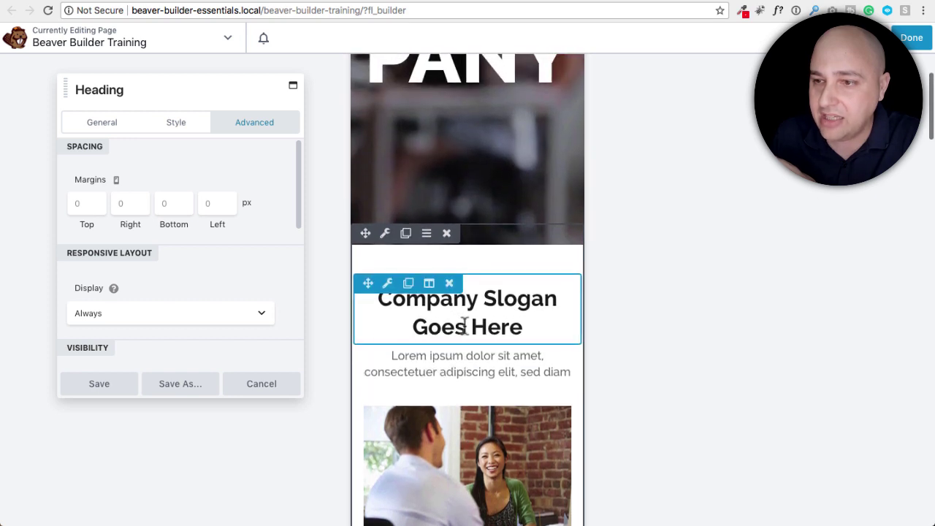
- Open the Company Slogan Goes Here heading and save its settings
click(471, 327)
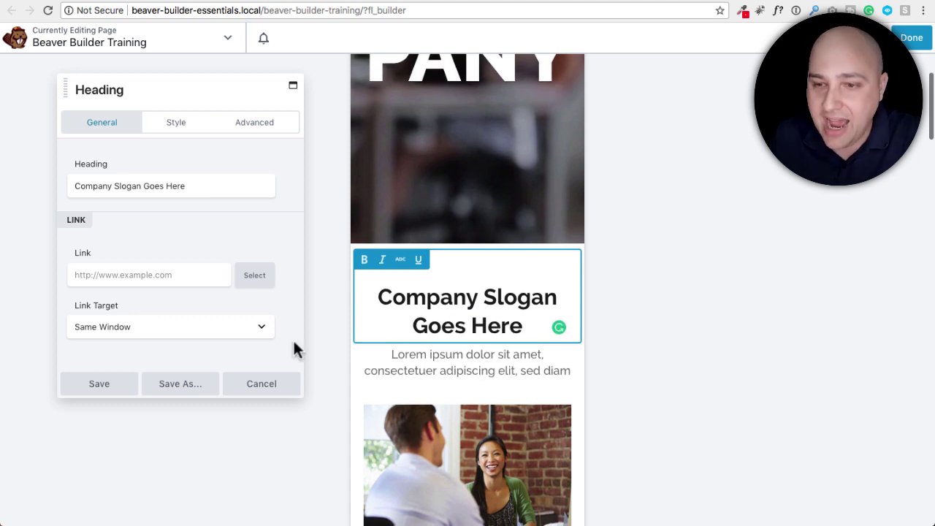
click(110, 385)
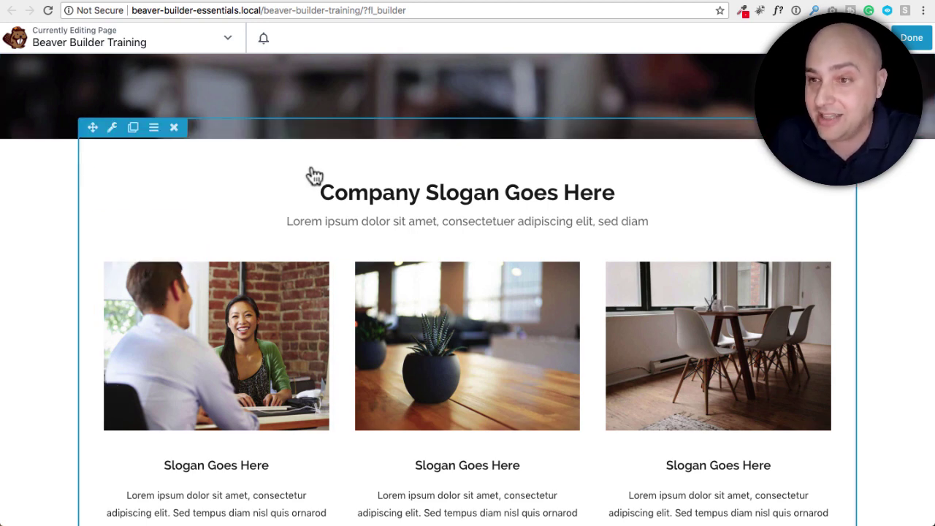
scroll(373, 179, up, 10)
- Reopen the COMPANY heading's Advanced settings beside the mobile-width preview
click(487, 302)
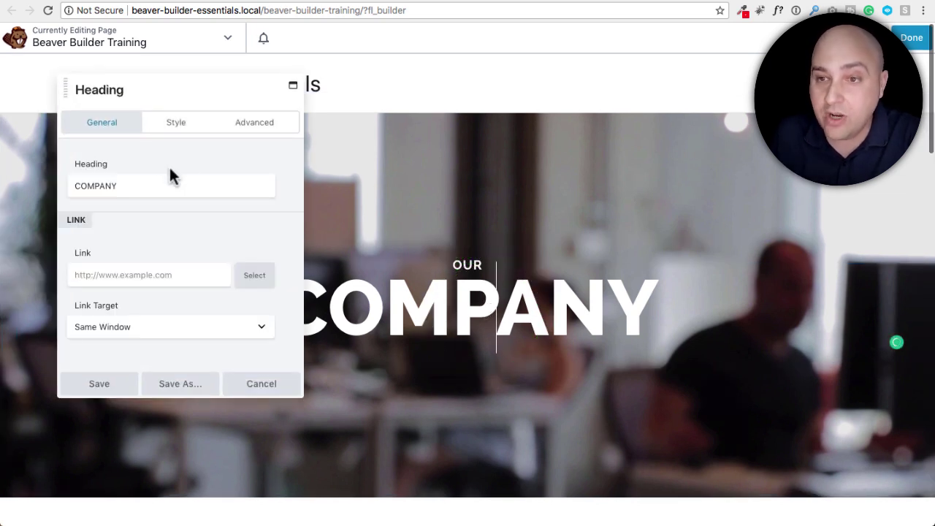
click(256, 124)
click(116, 180)
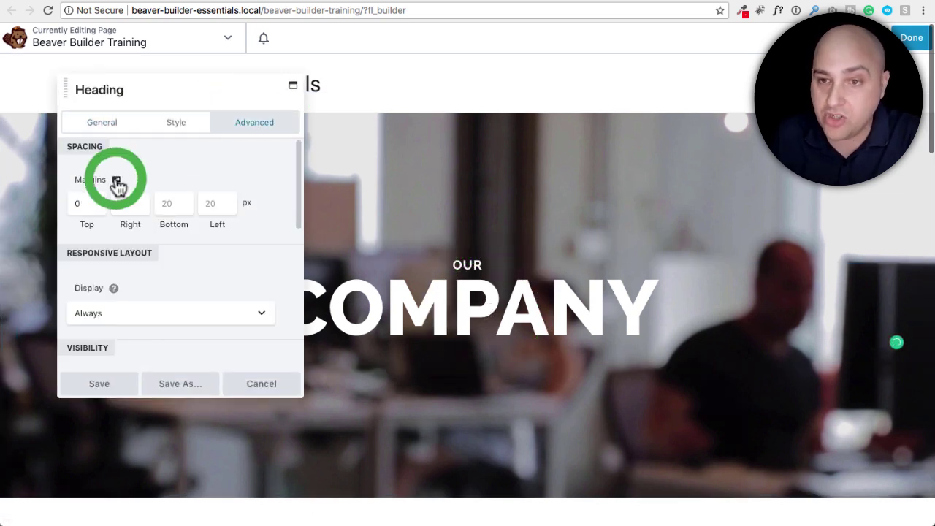
click(116, 180)
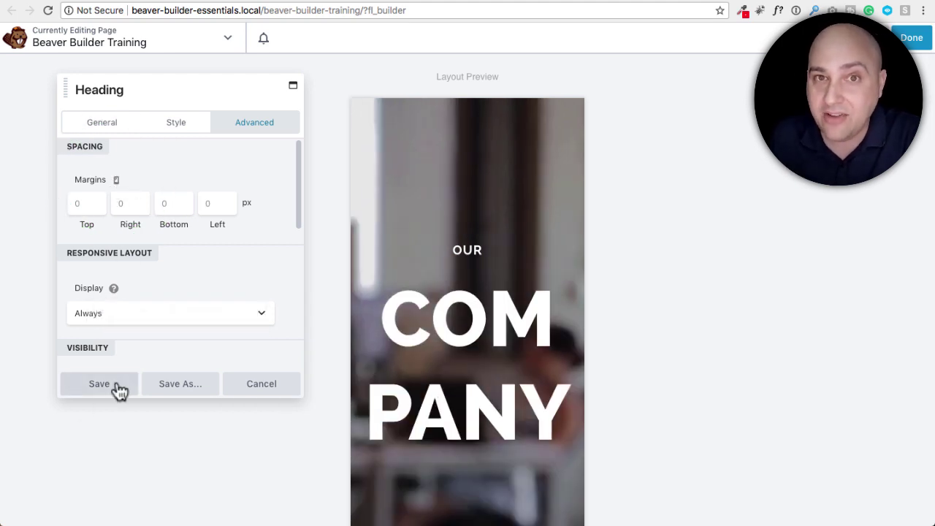
scroll(397, 327, down, 10)
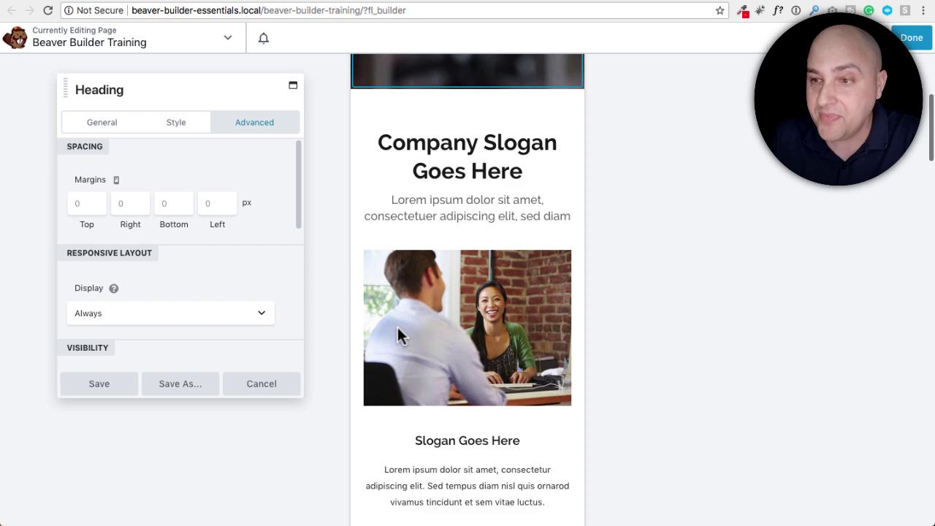
scroll(396, 329, up, 10)
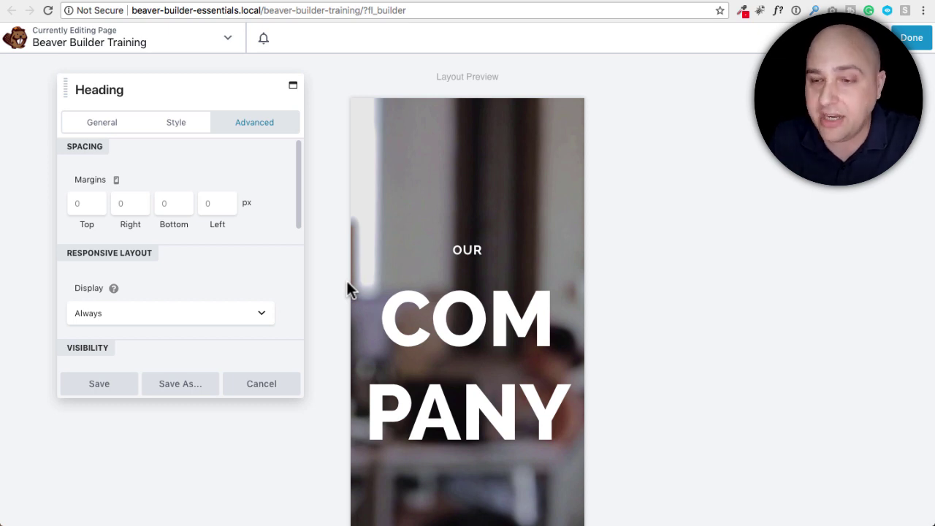
- Open the slogan row's Advanced settings and keep Responsive Layout Display at Always
scroll(468, 315, down, 4)
scroll(485, 314, down, 1)
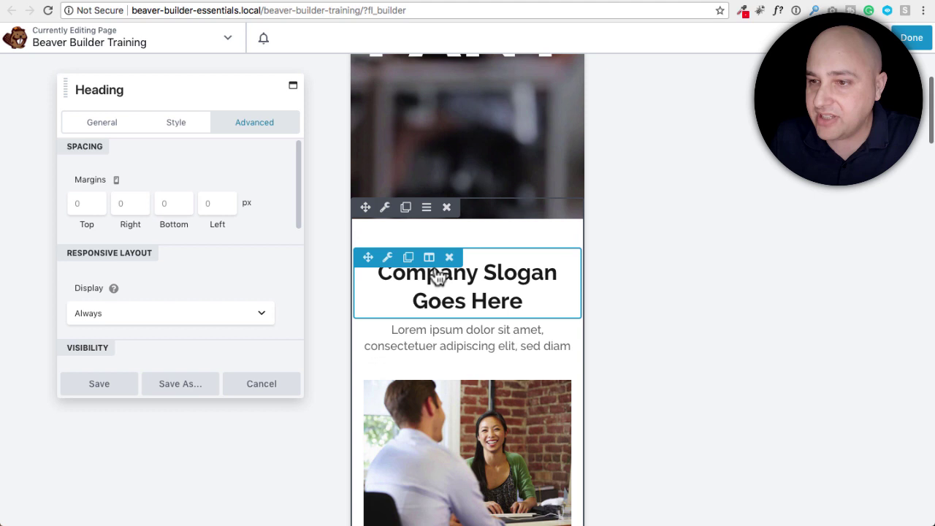
click(387, 209)
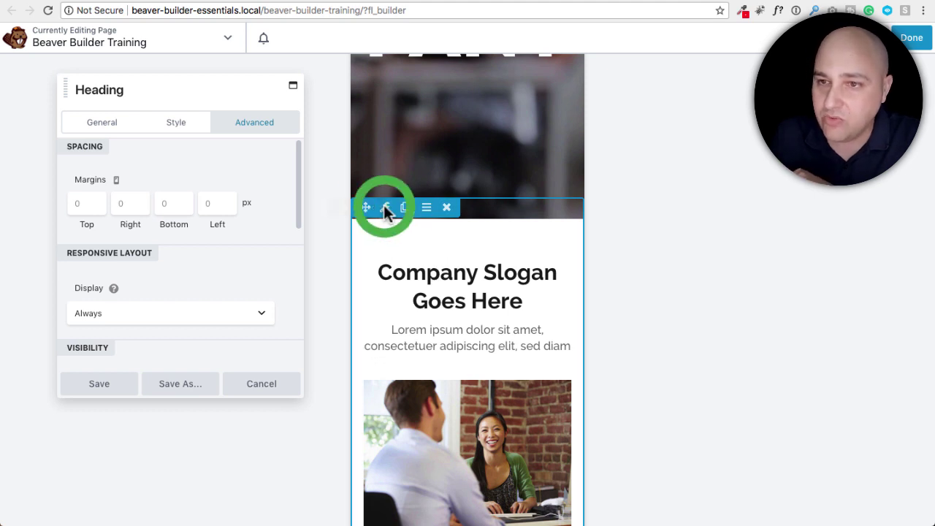
click(387, 210)
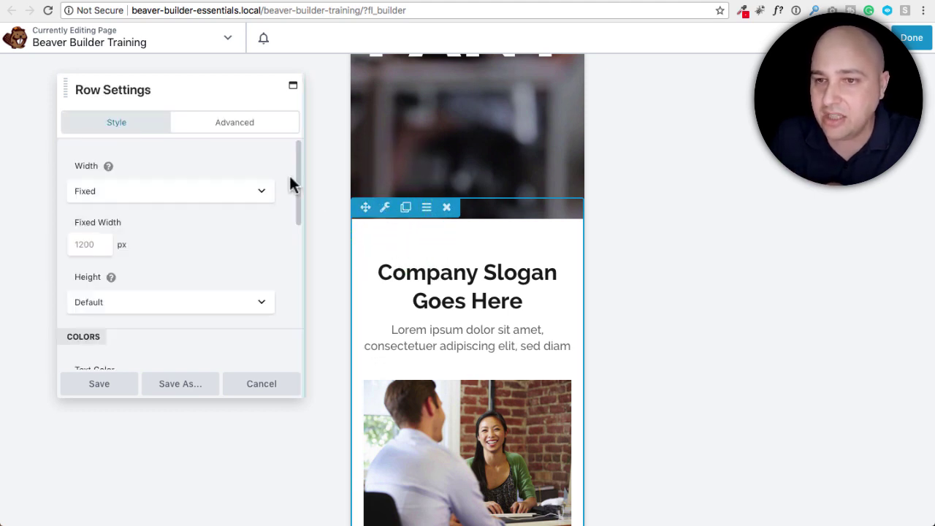
click(231, 125)
scroll(193, 223, down, 5)
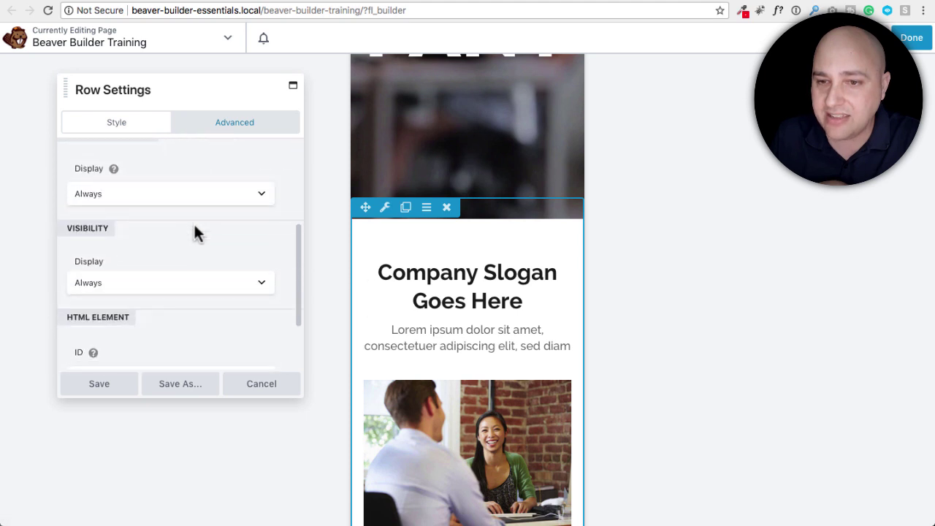
scroll(195, 230, up, 3)
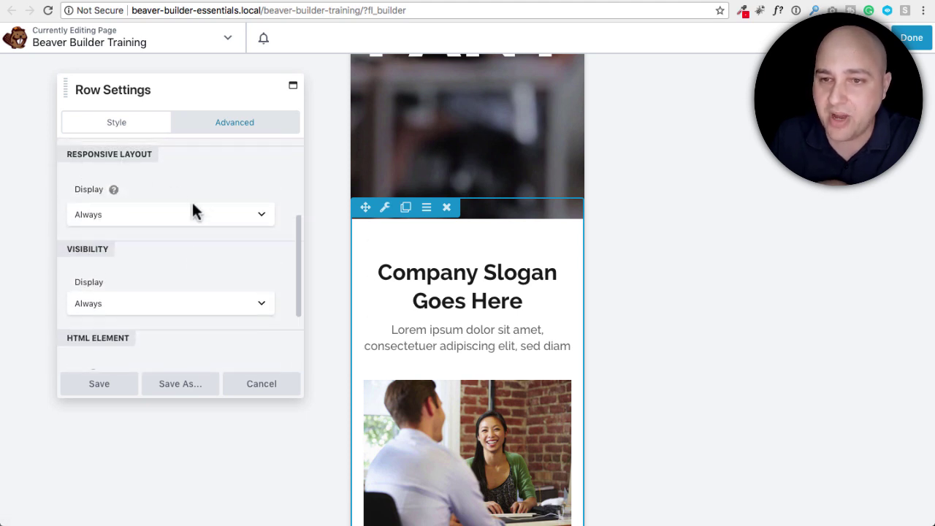
click(232, 215)
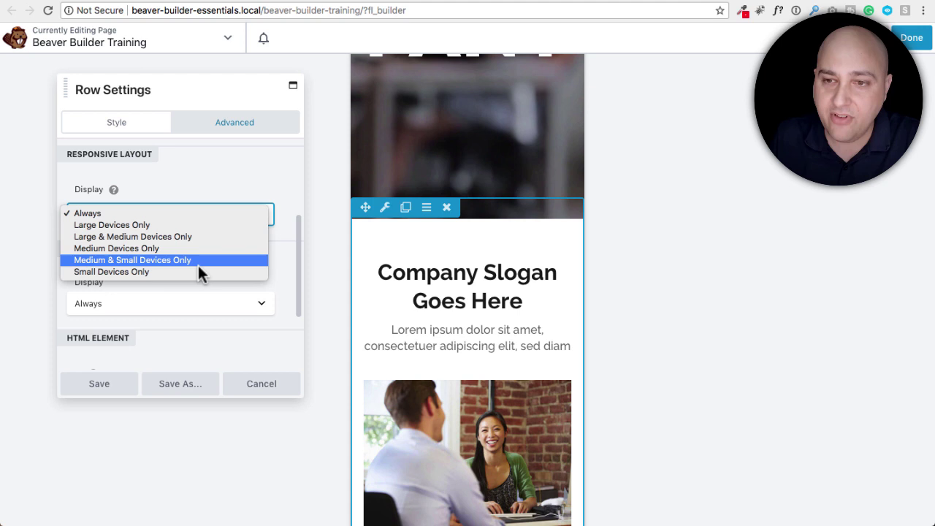
click(228, 179)
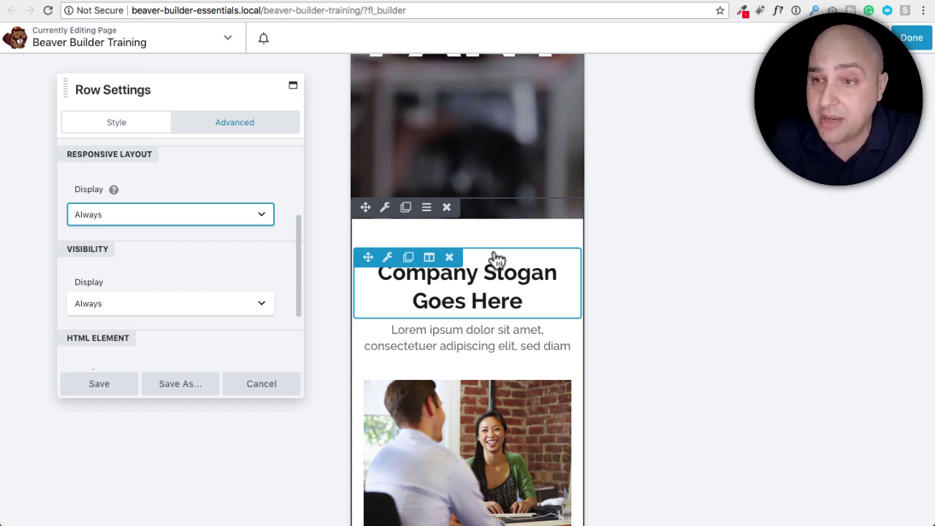
- View the slogan row's Advanced spacing: 0 margins and 40, 20, 50, 20 px padding
click(480, 278)
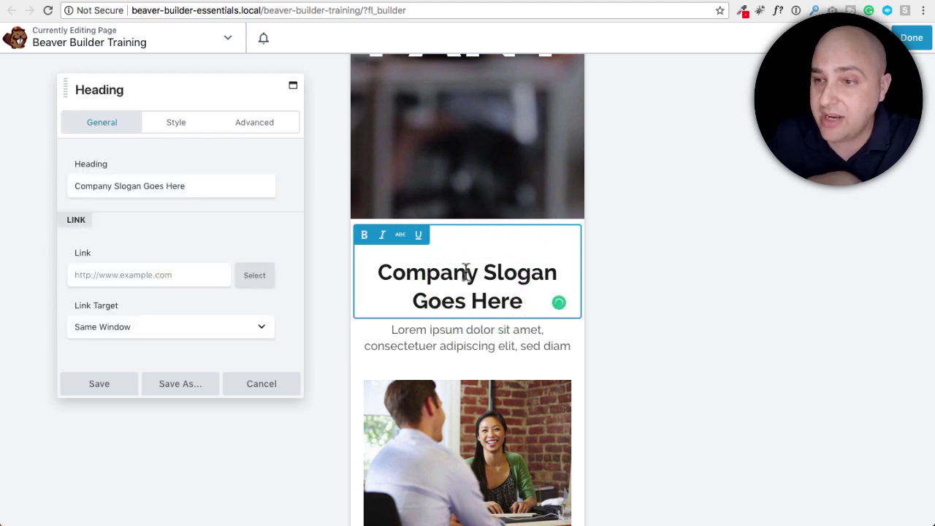
click(240, 130)
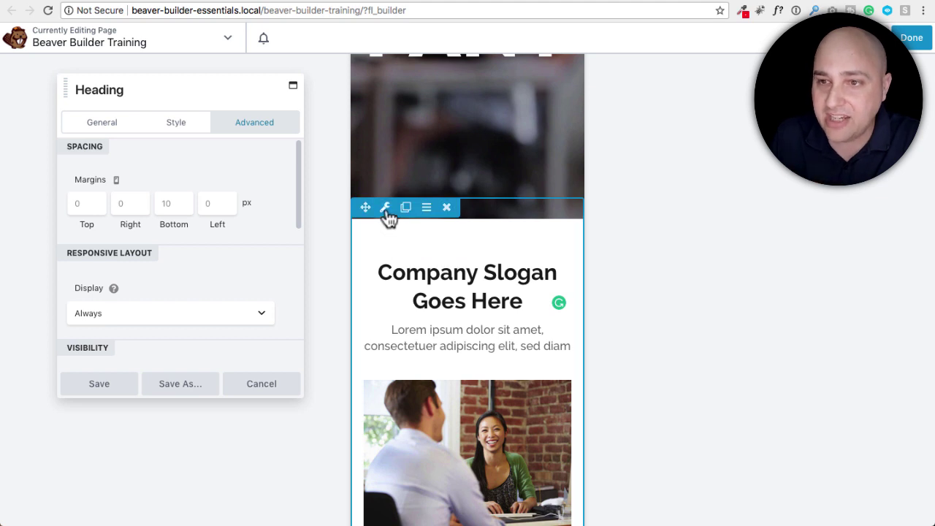
click(385, 207)
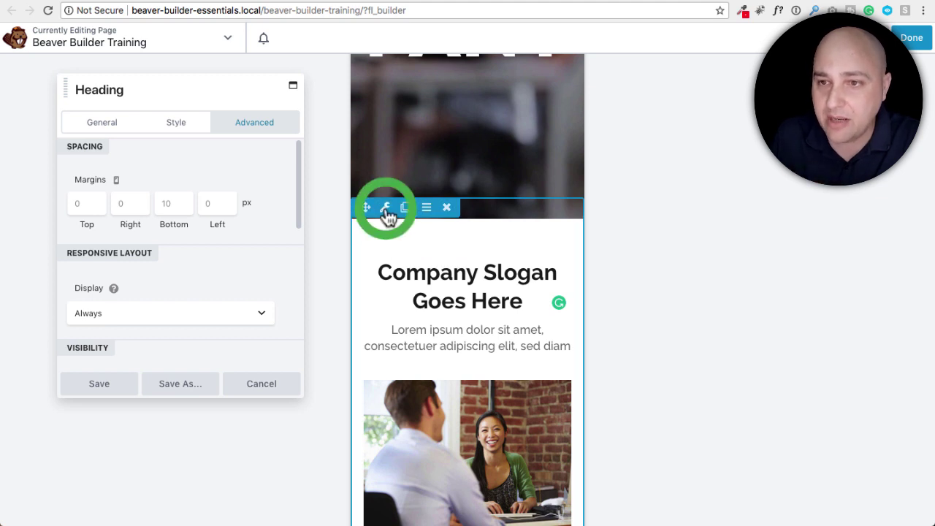
click(240, 130)
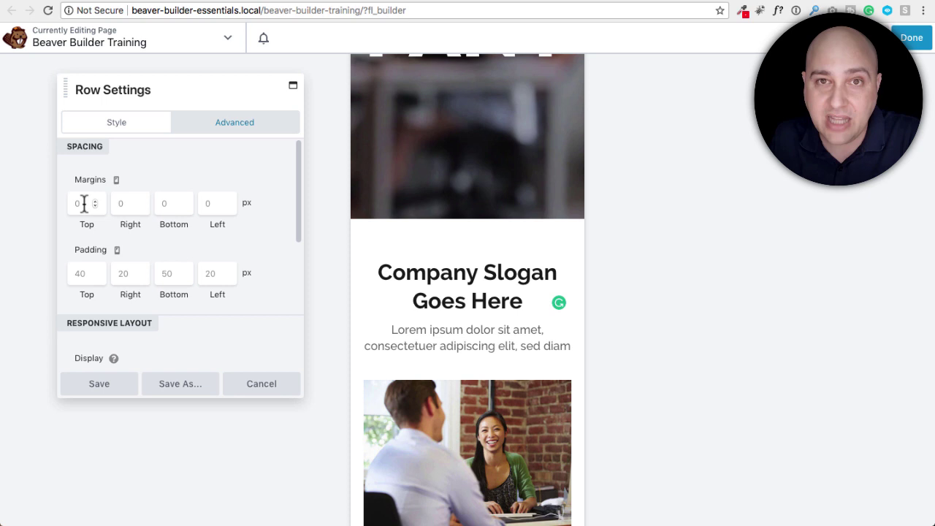
- Give the slogan heading a Custom mobile alignment set to Center
click(482, 272)
click(181, 123)
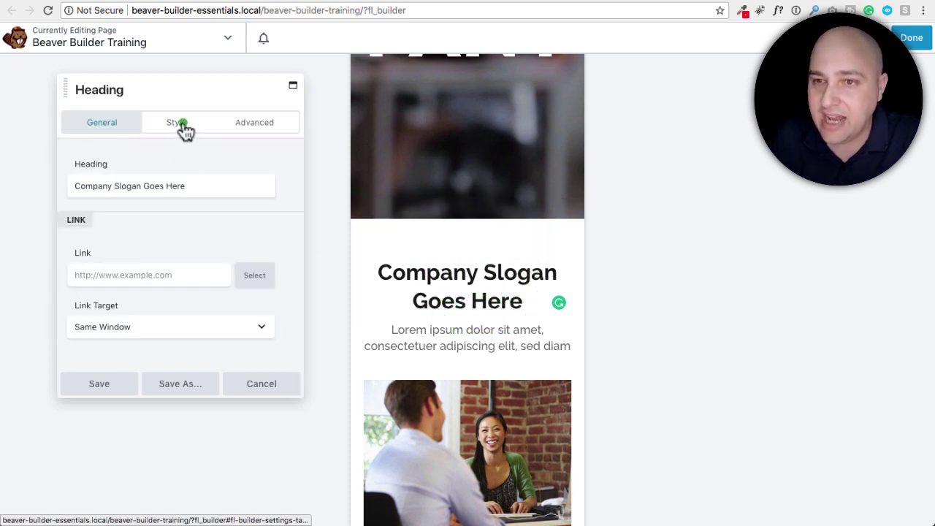
scroll(171, 166, down, 2)
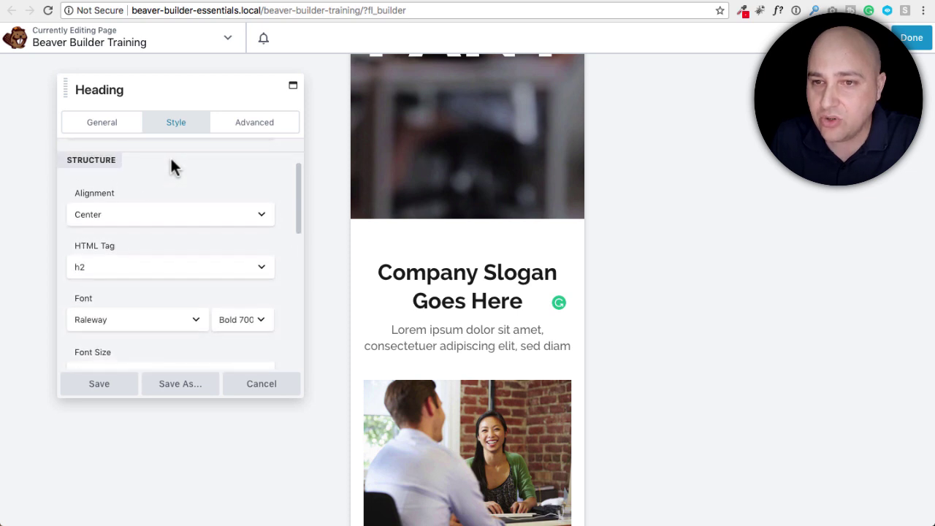
scroll(171, 162, down, 1)
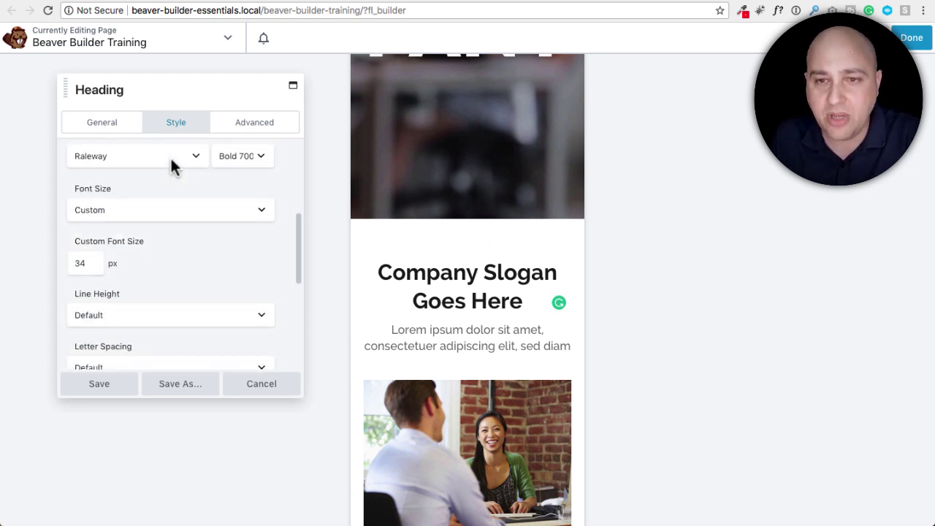
scroll(170, 157, down, 6)
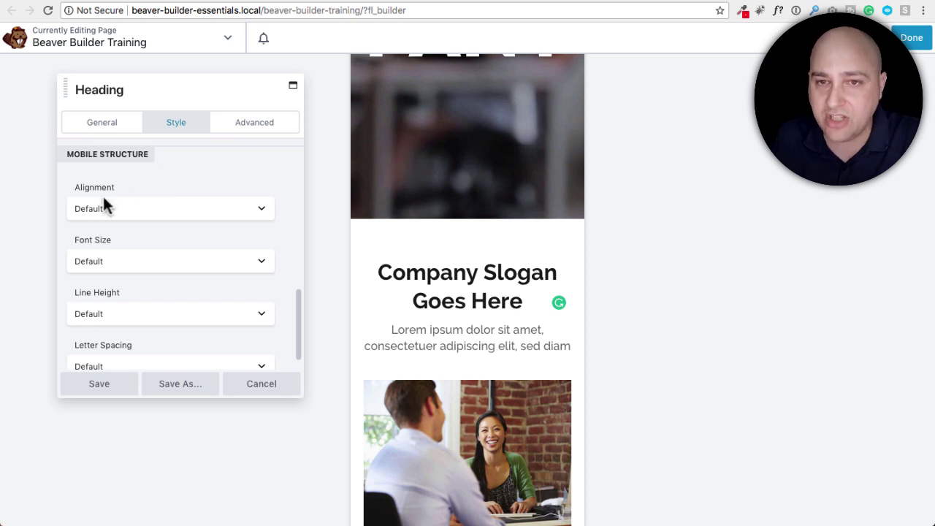
click(131, 210)
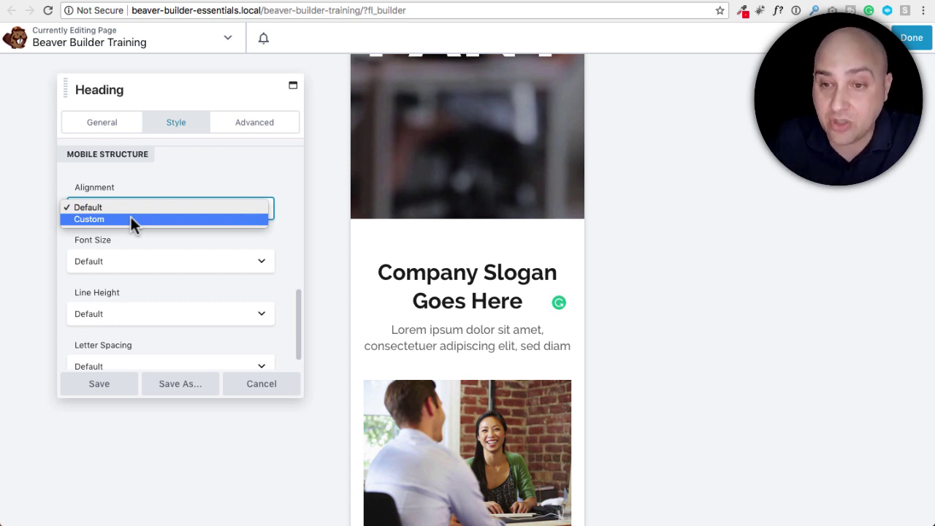
click(130, 219)
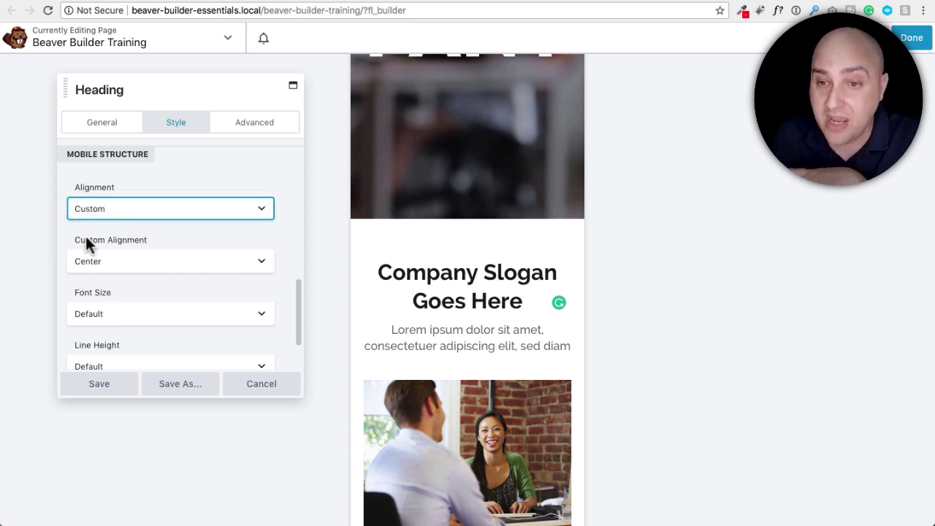
click(155, 261)
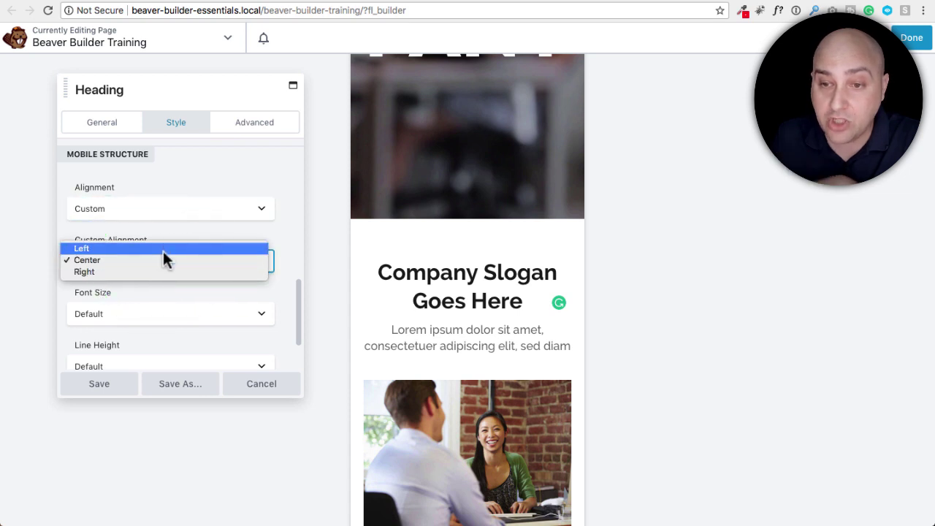
click(175, 227)
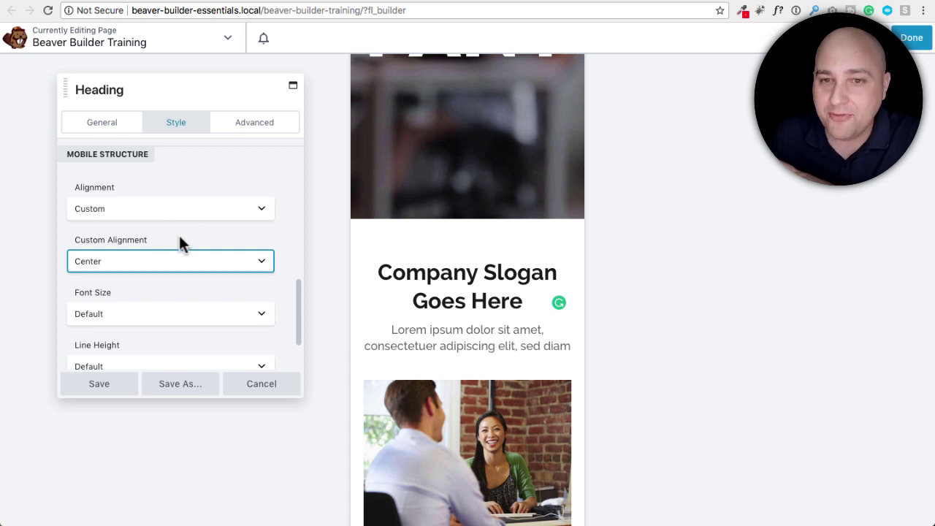
scroll(179, 235, down, 3)
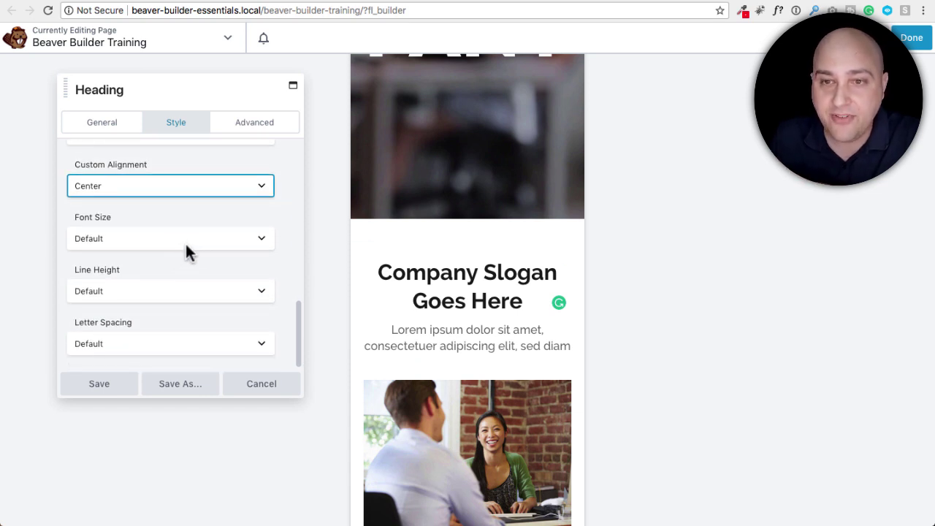
scroll(191, 243, up, 4)
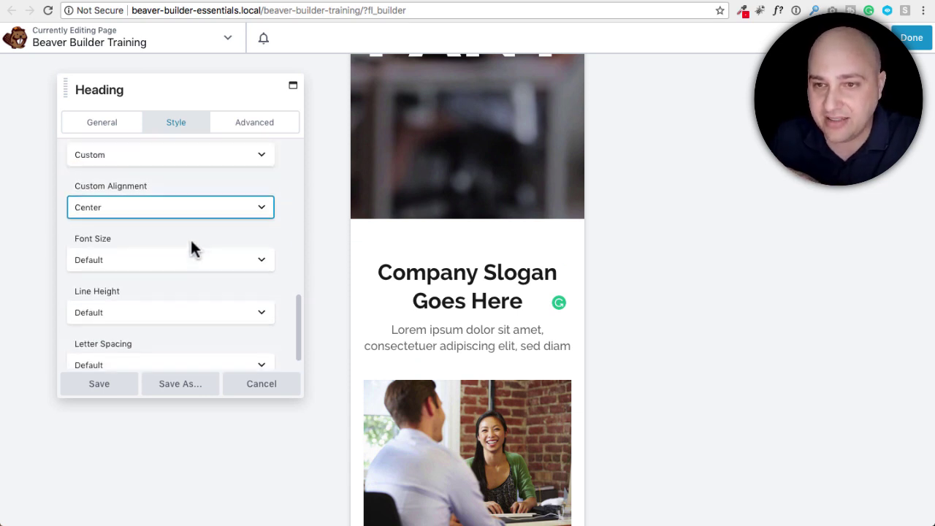
scroll(152, 198, down, 4)
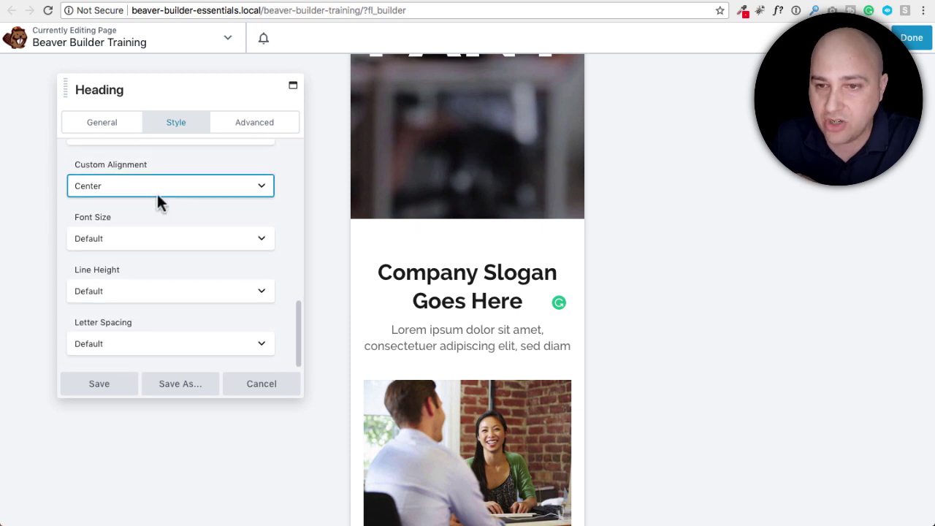
- Change the slogan heading's mobile font size from 24 to a custom 20 px and save
click(162, 244)
click(139, 249)
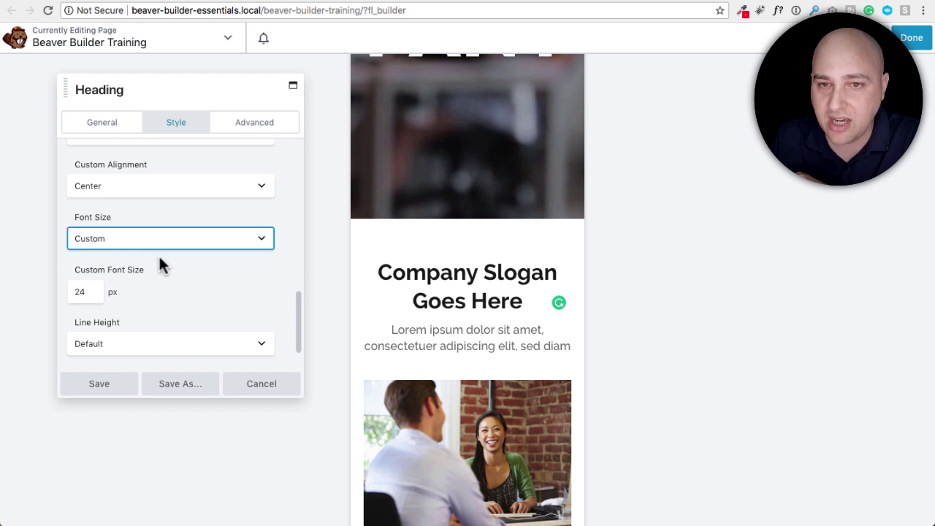
scroll(157, 252, down, 2)
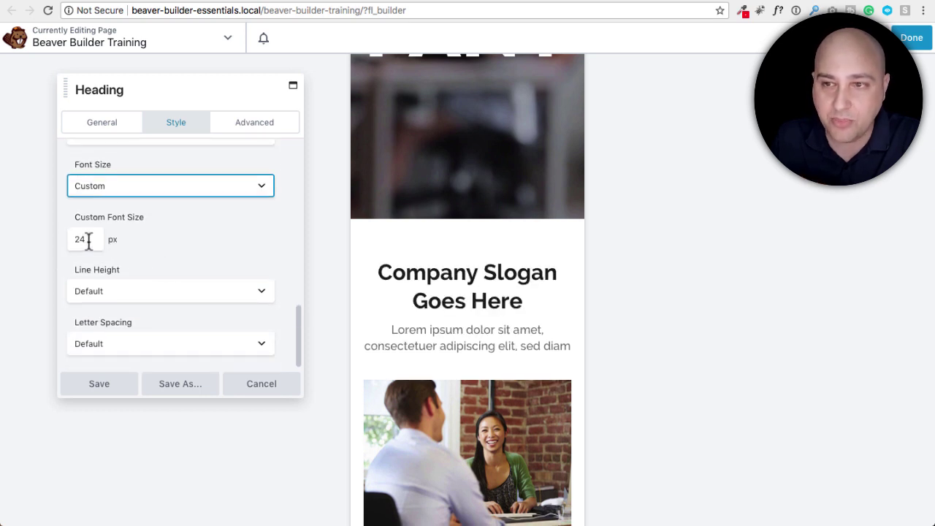
drag(87, 241, 71, 241)
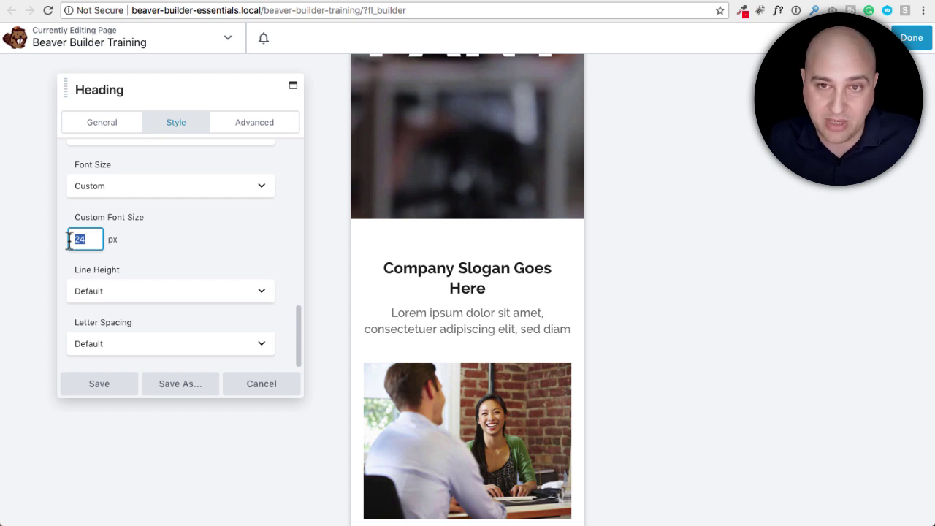
text(2)
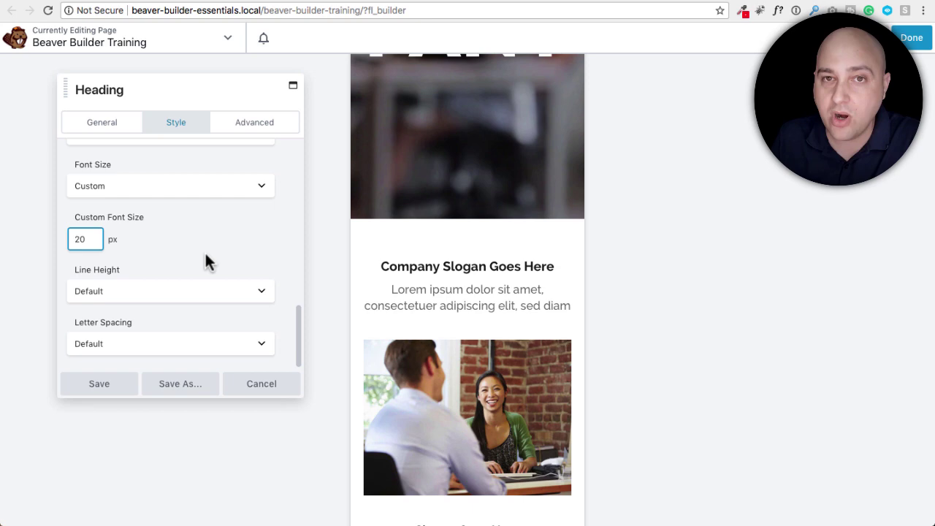
click(104, 382)
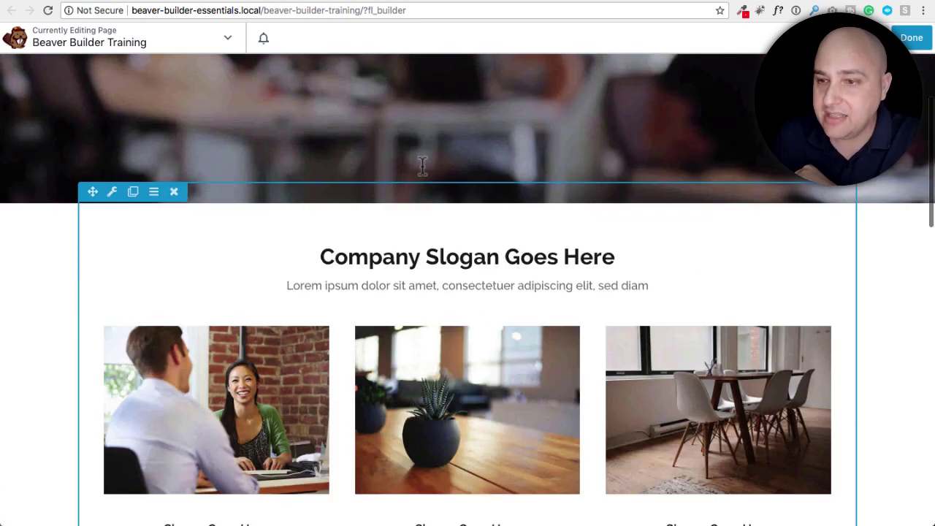
scroll(421, 162, down, 3)
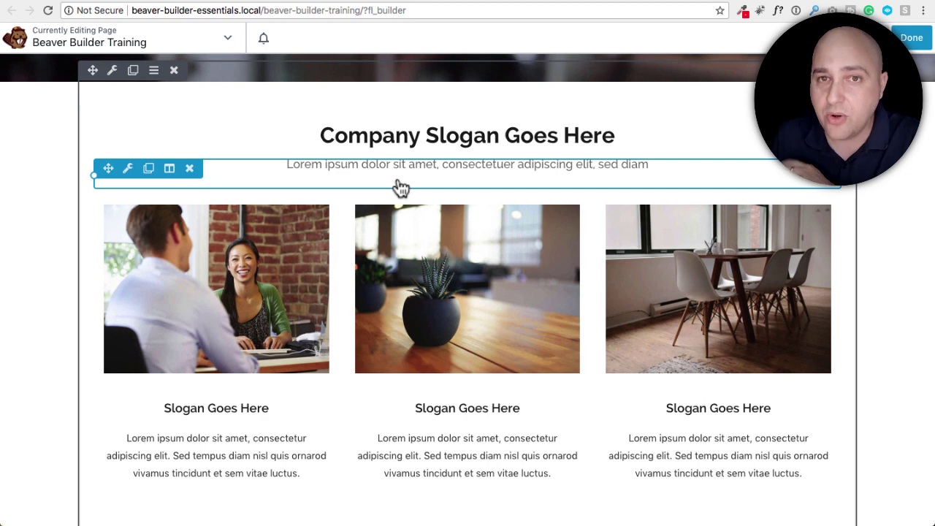
scroll(401, 188, down, 1)
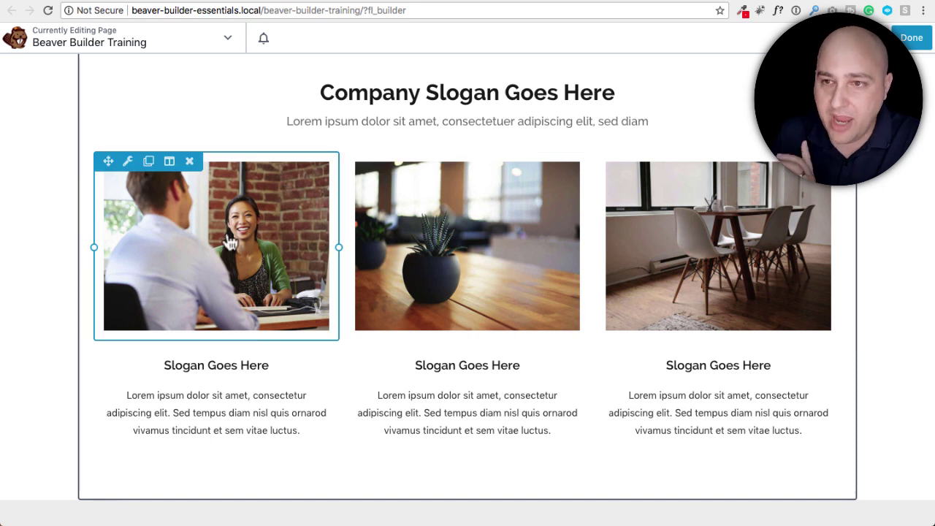
- Preview the layout at phone width, where the slogan image columns stack vertically
click(227, 38)
click(86, 168)
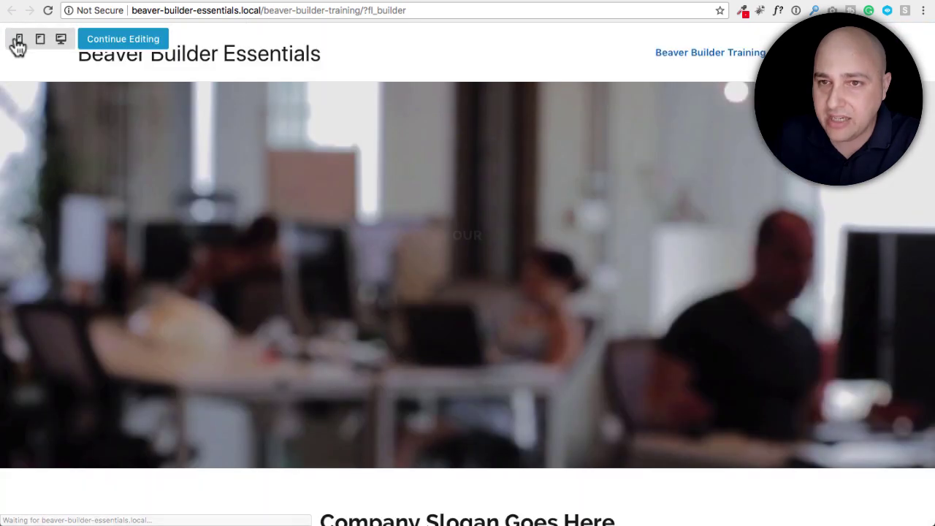
click(19, 41)
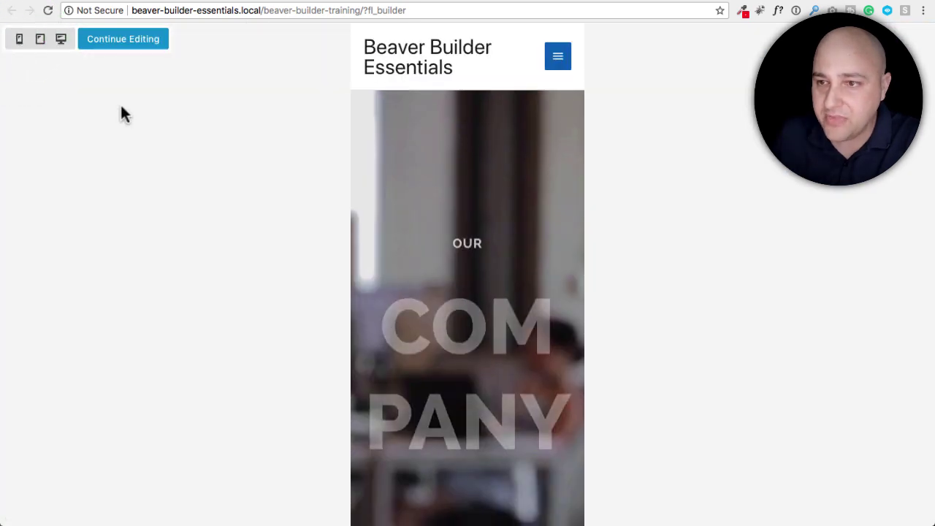
scroll(453, 160, down, 12)
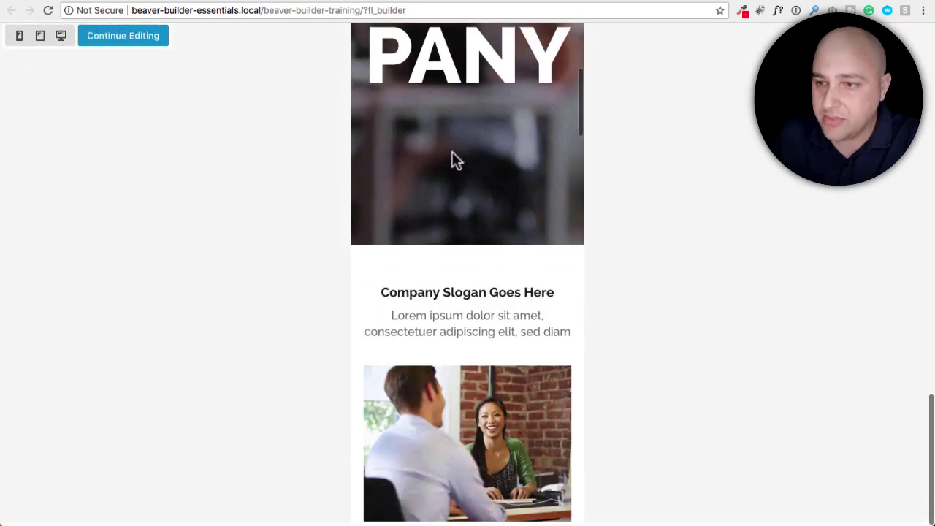
scroll(453, 159, up, 3)
scroll(453, 159, down, 4)
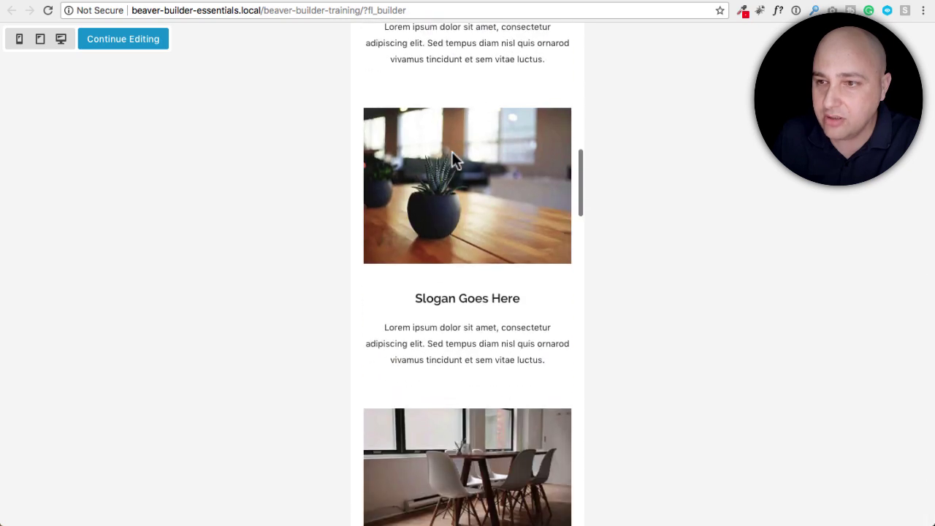
scroll(453, 159, down, 5)
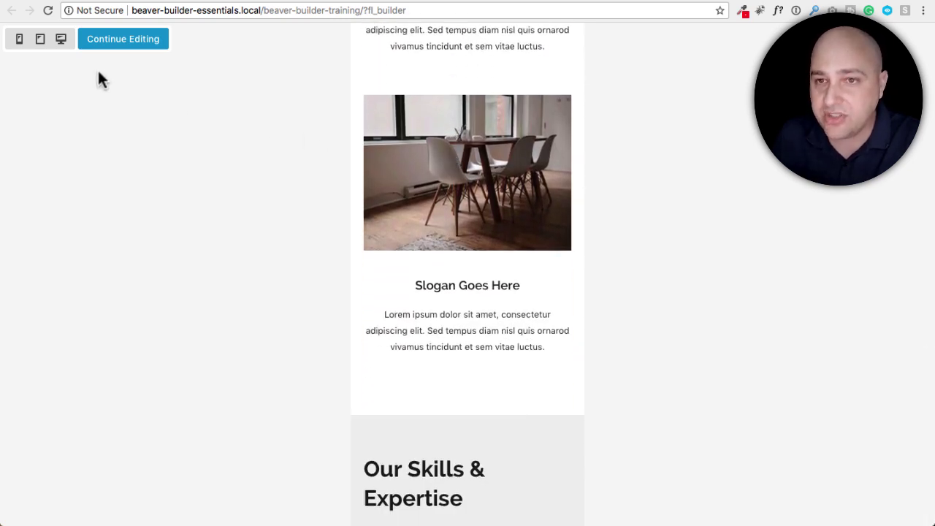
- Return to the editor and bring up the left slogan column's action list
click(111, 44)
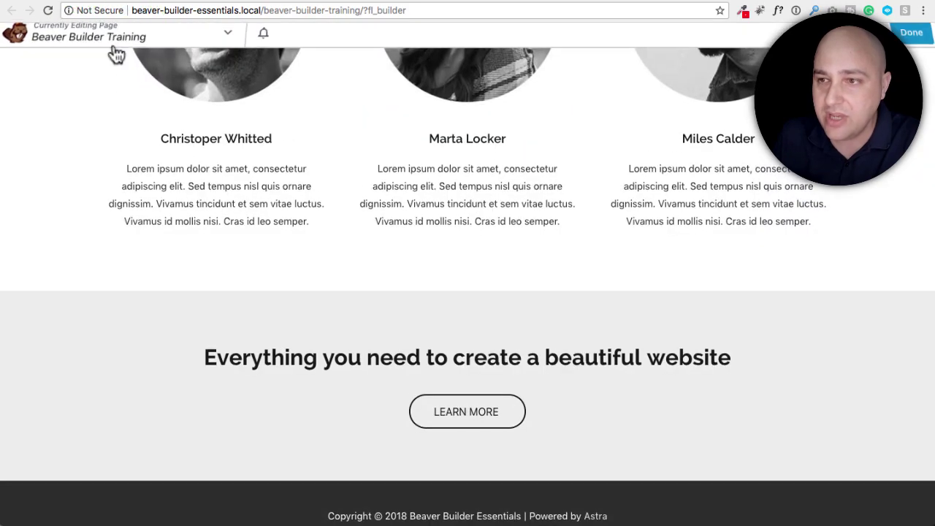
scroll(323, 209, up, 12)
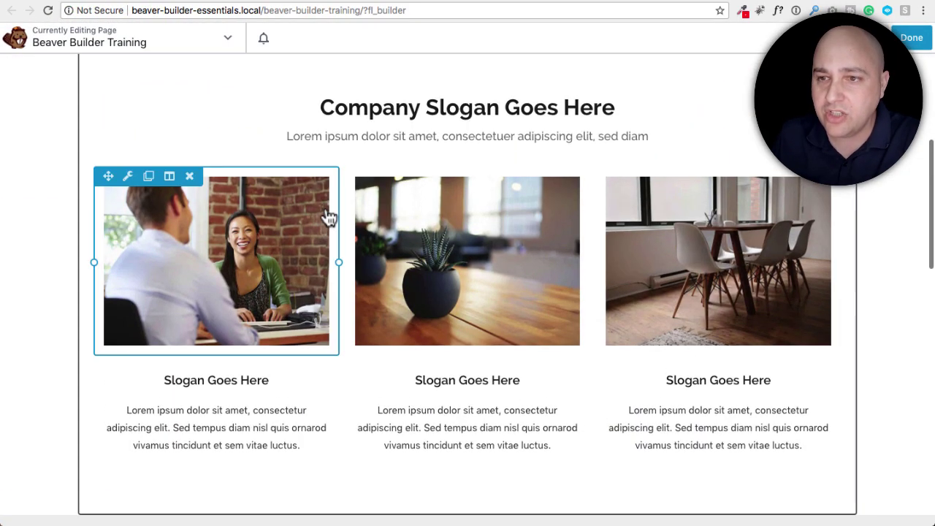
scroll(329, 218, down, 1)
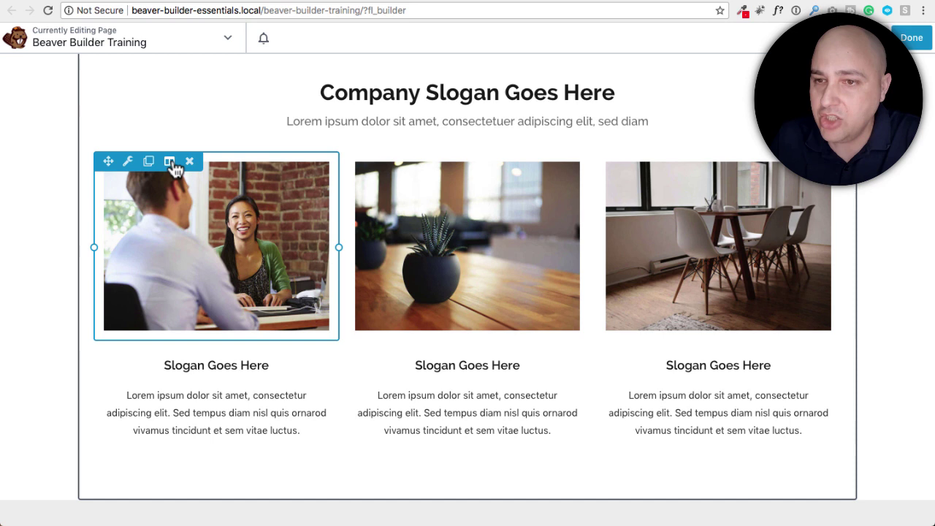
mouse_move(171, 167)
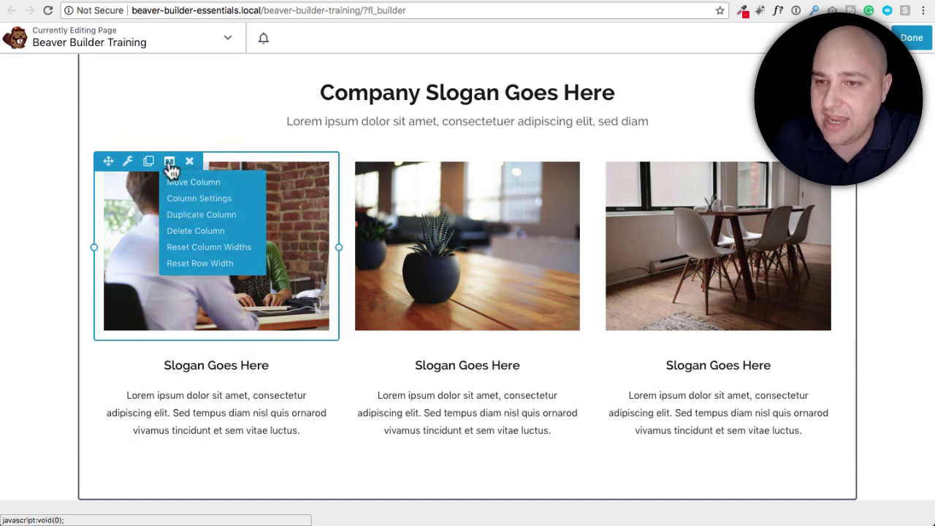
click(181, 199)
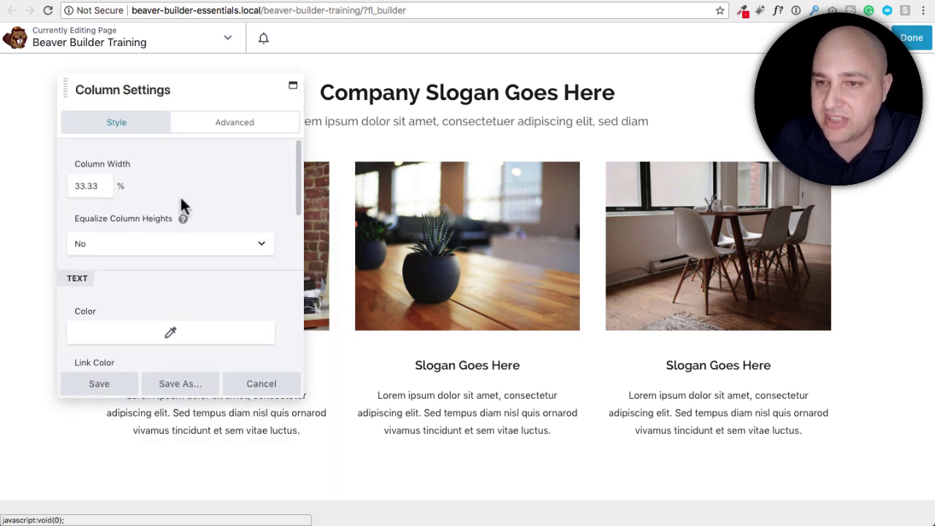
key(Escape)
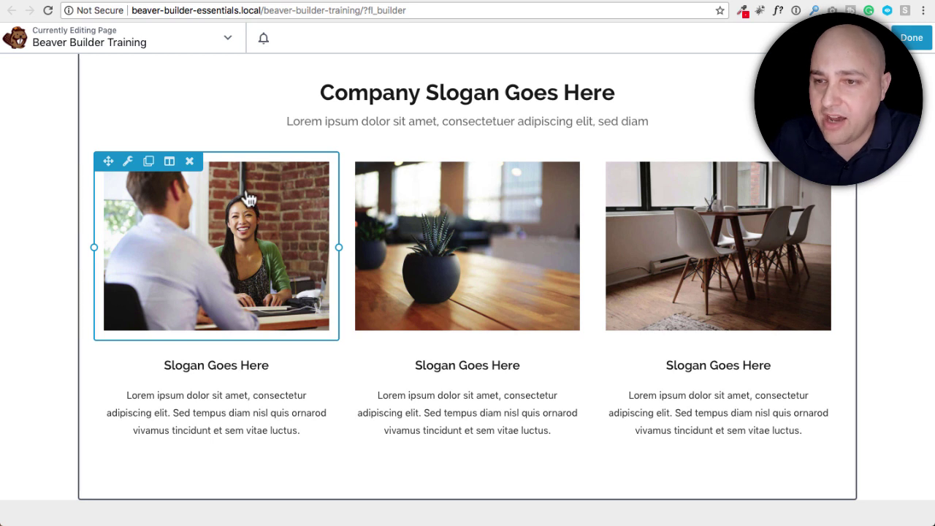
click(171, 165)
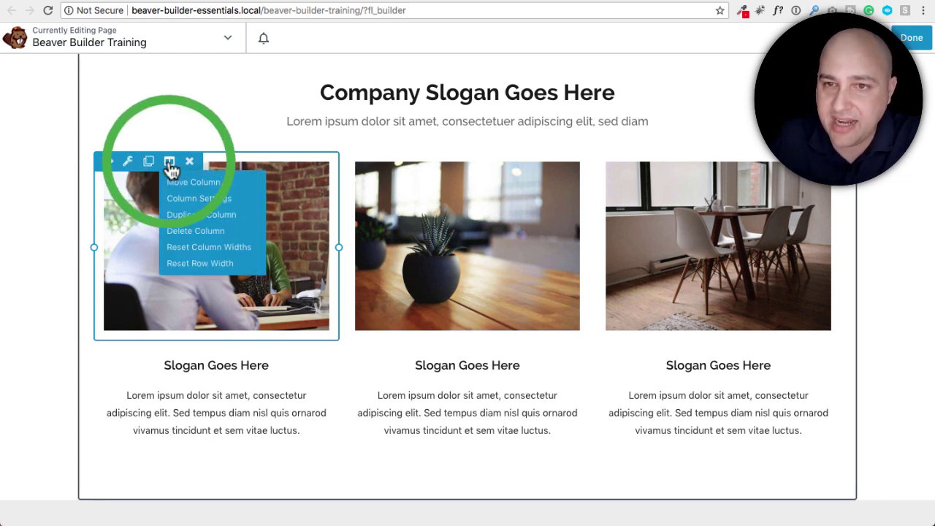
- Set the left slogan column's Stacking Order to Reversed and save
click(181, 207)
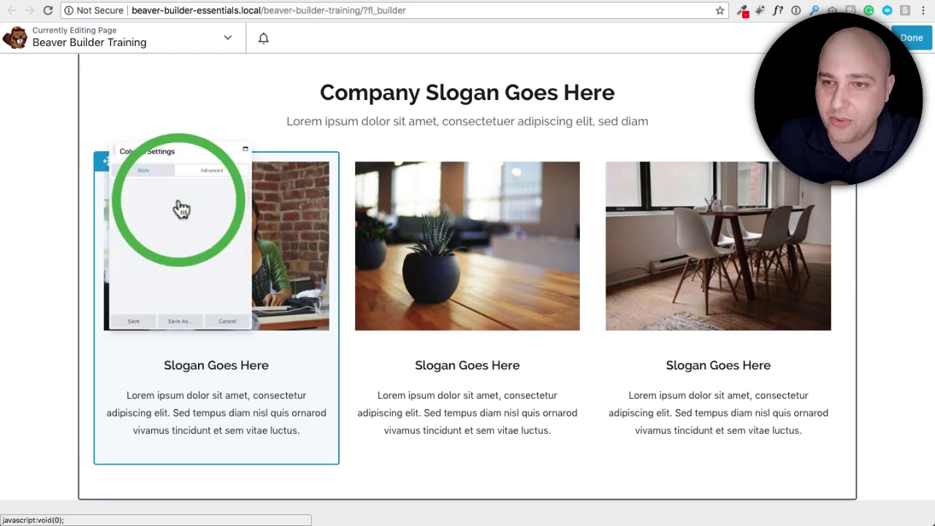
click(236, 124)
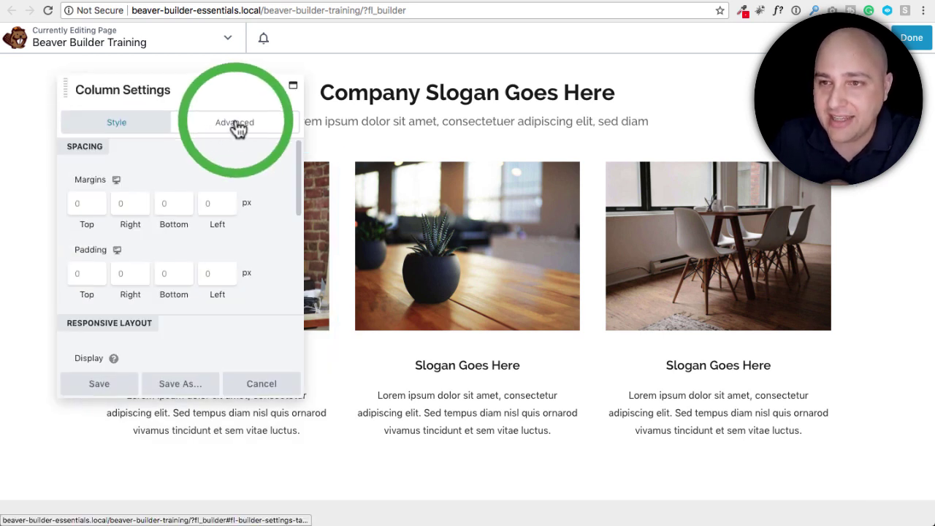
scroll(184, 186, down, 5)
scroll(185, 188, down, 4)
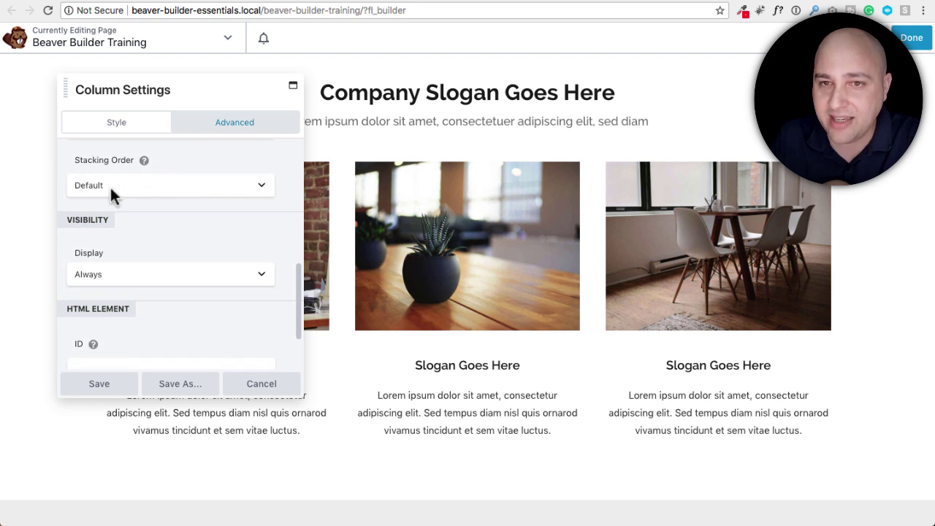
click(135, 184)
click(133, 193)
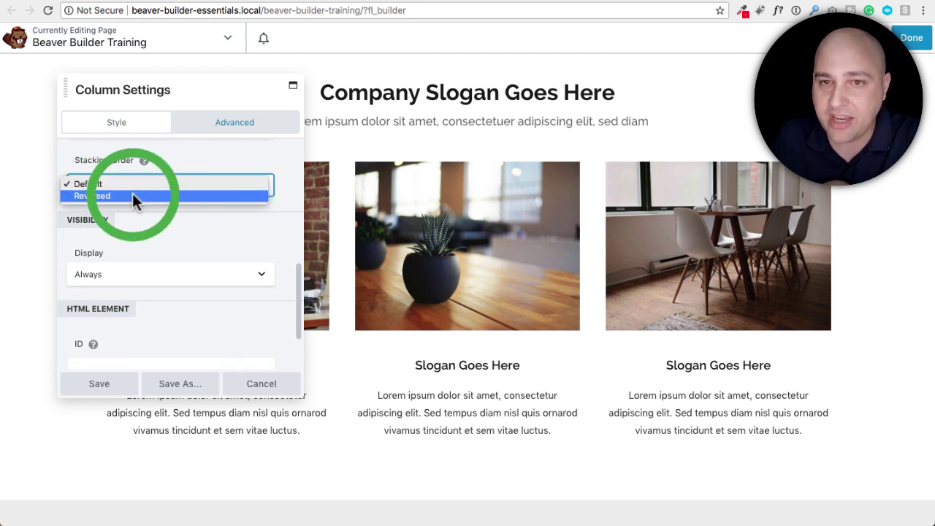
click(101, 385)
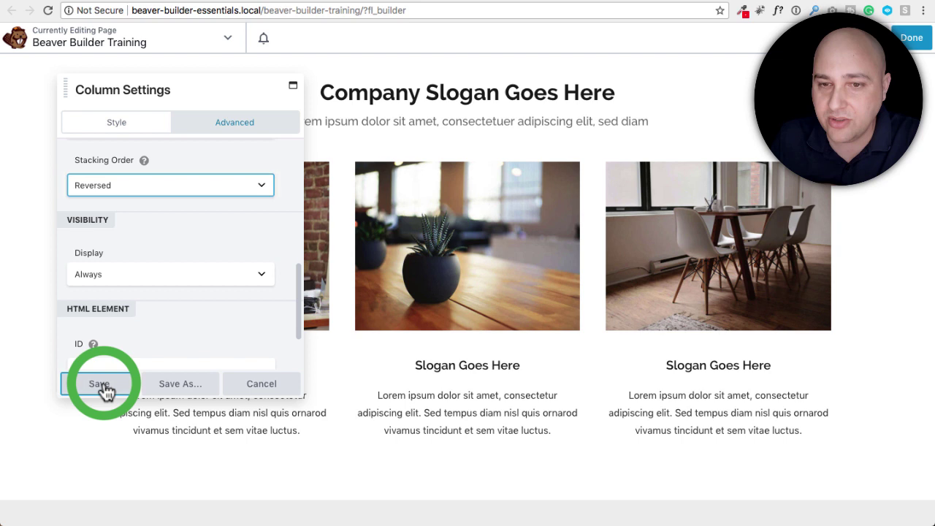
mouse_move(309, 317)
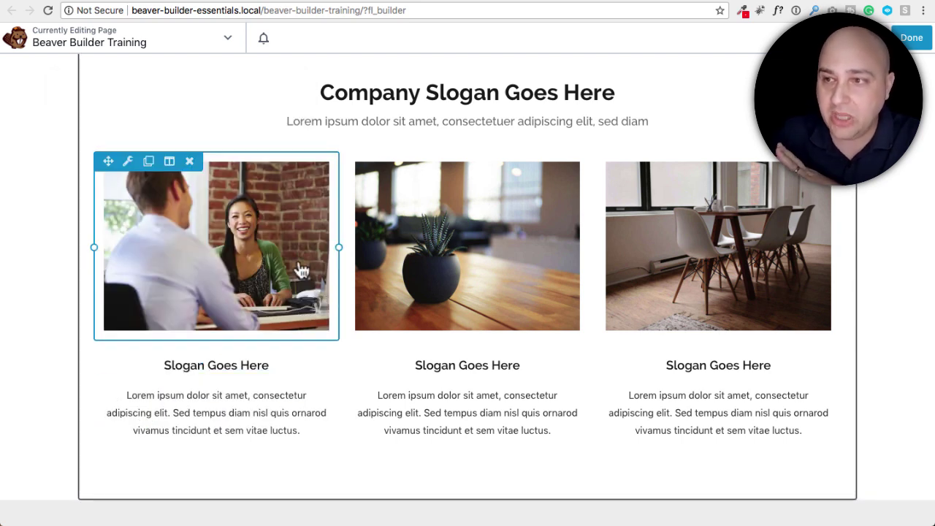
- Preview the layout at mobile size, with the slogan columns now starting with the dining-room image
click(228, 39)
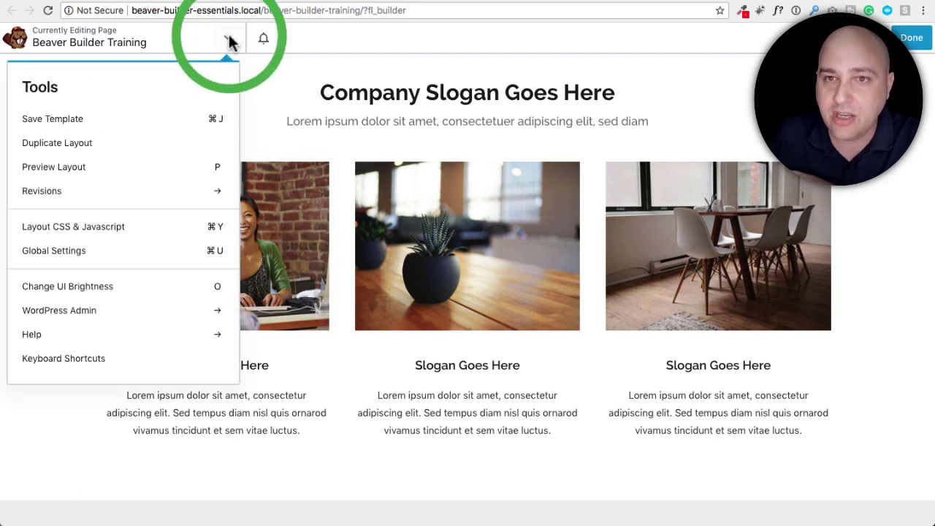
click(122, 168)
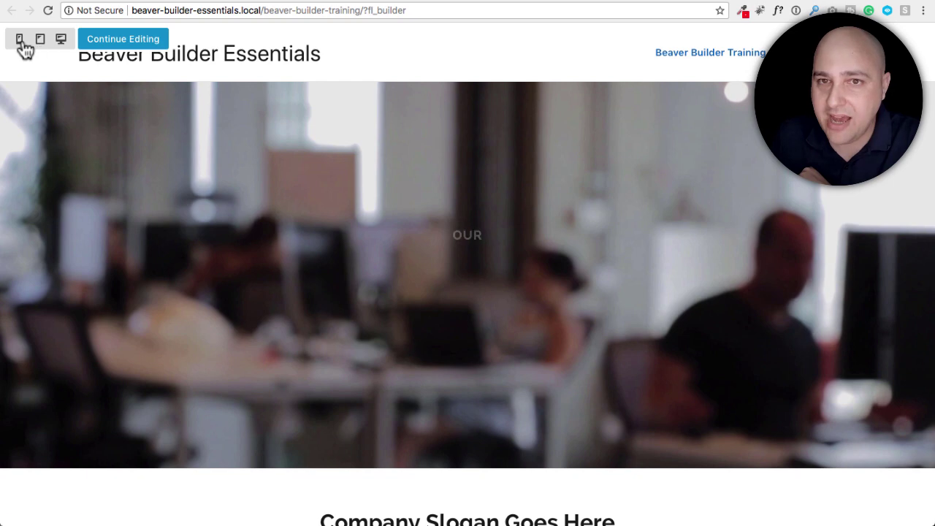
click(20, 40)
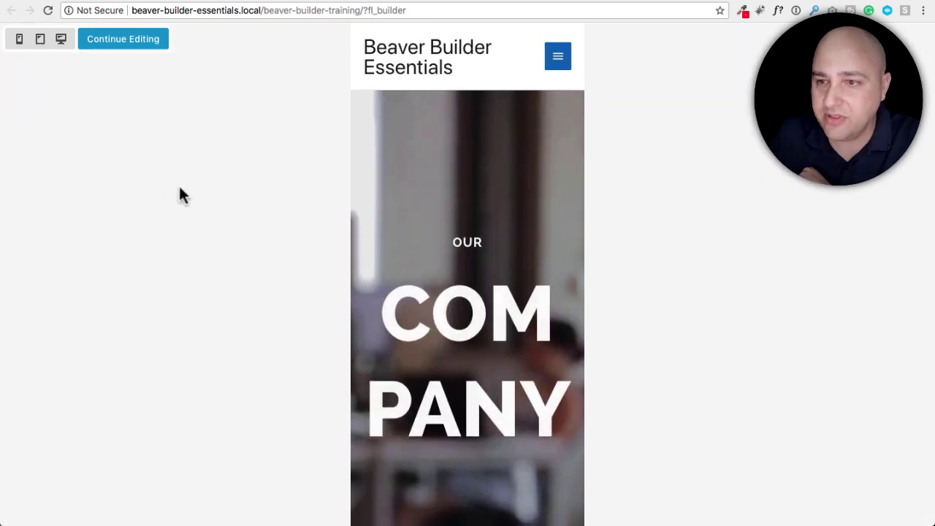
scroll(401, 204, down, 5)
scroll(410, 206, down, 10)
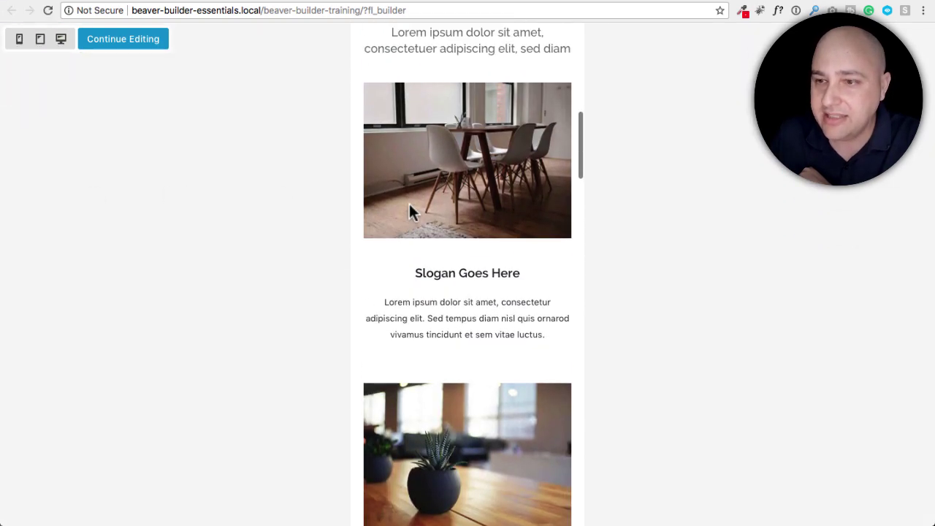
scroll(409, 202, up, 10)
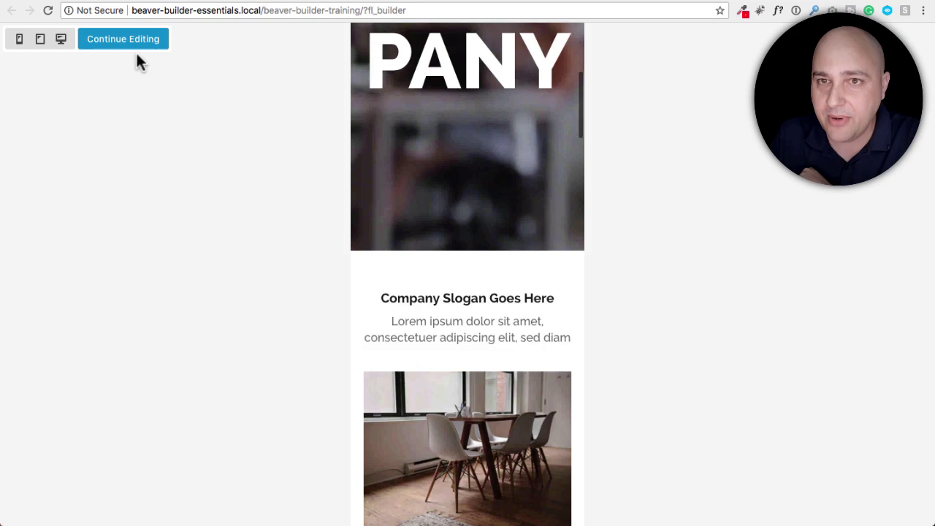
- Leave the preview, scroll back to the slogan row, and open the left column's action list
click(123, 39)
scroll(146, 192, up, 10)
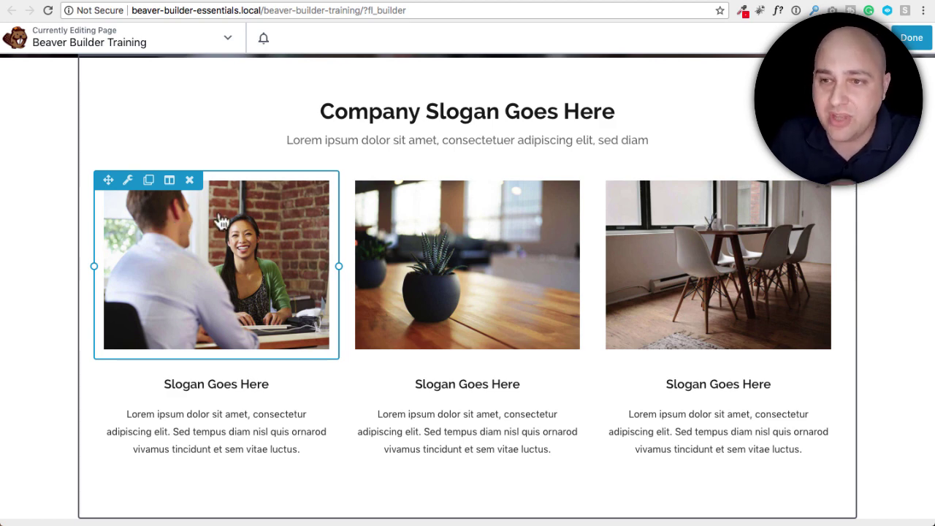
scroll(170, 223, down, 10)
scroll(220, 211, up, 12)
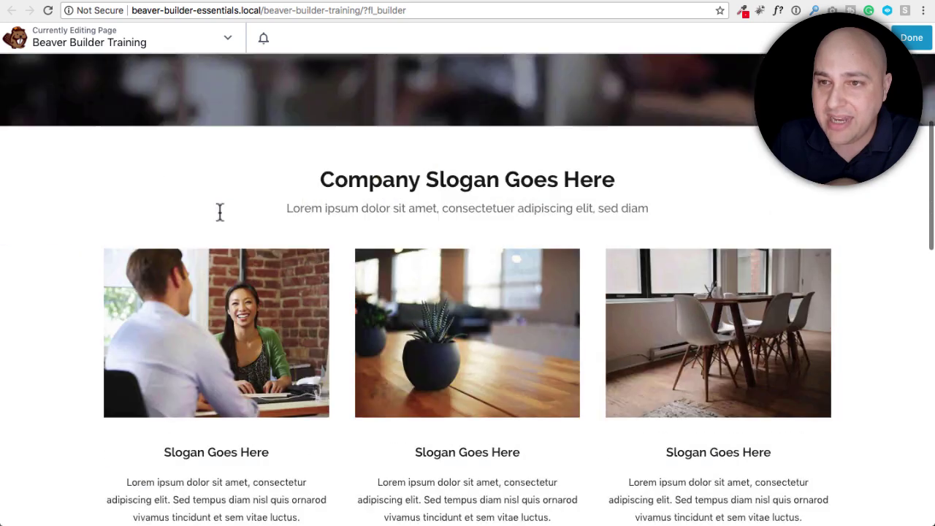
scroll(222, 219, down, 4)
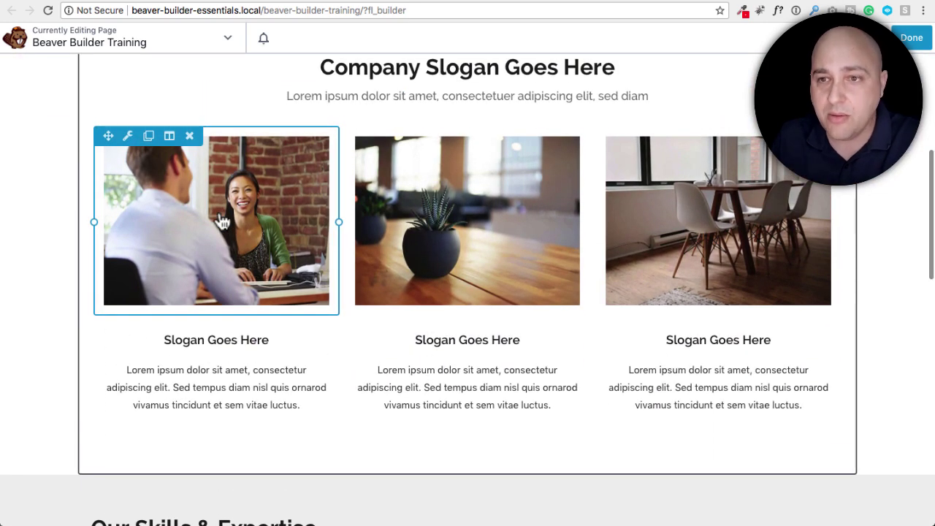
click(174, 143)
- Open the left slogan column's settings and drag the panel aside, next to the columns
click(179, 182)
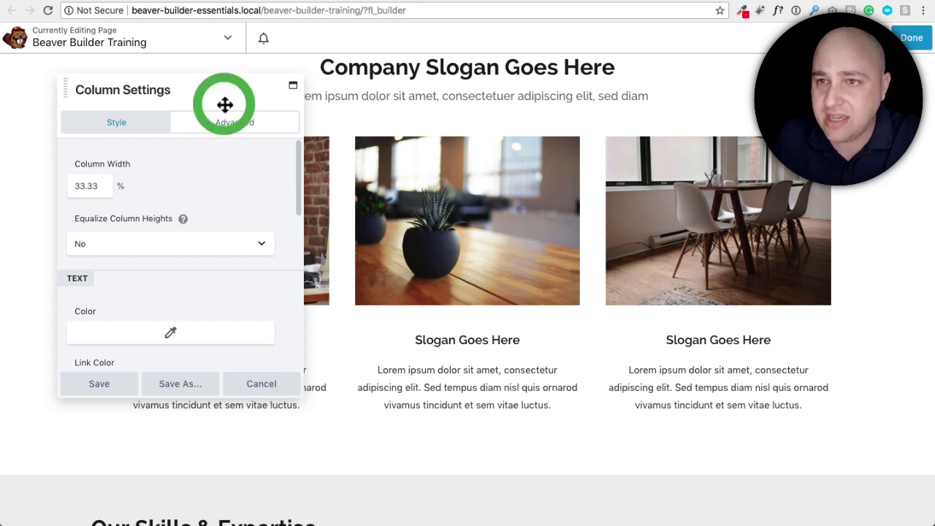
drag(223, 105, 310, 317)
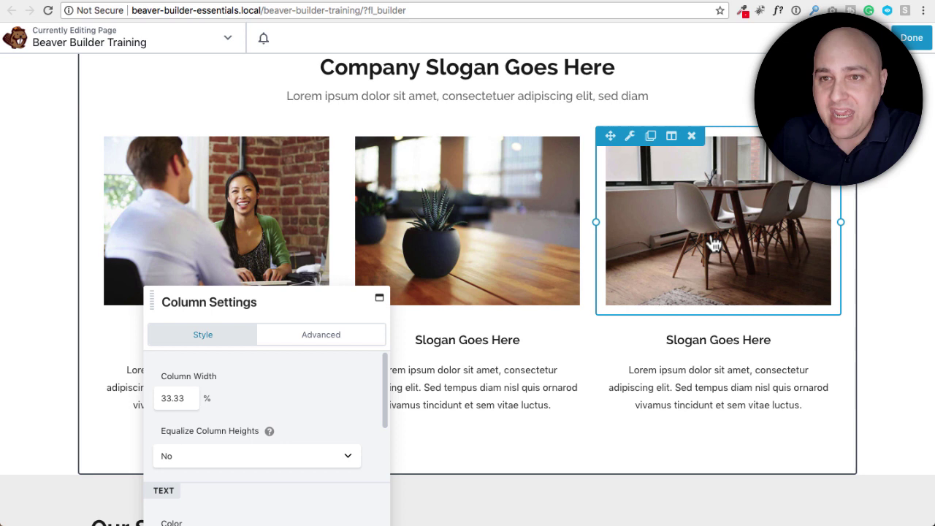
mouse_move(211, 224)
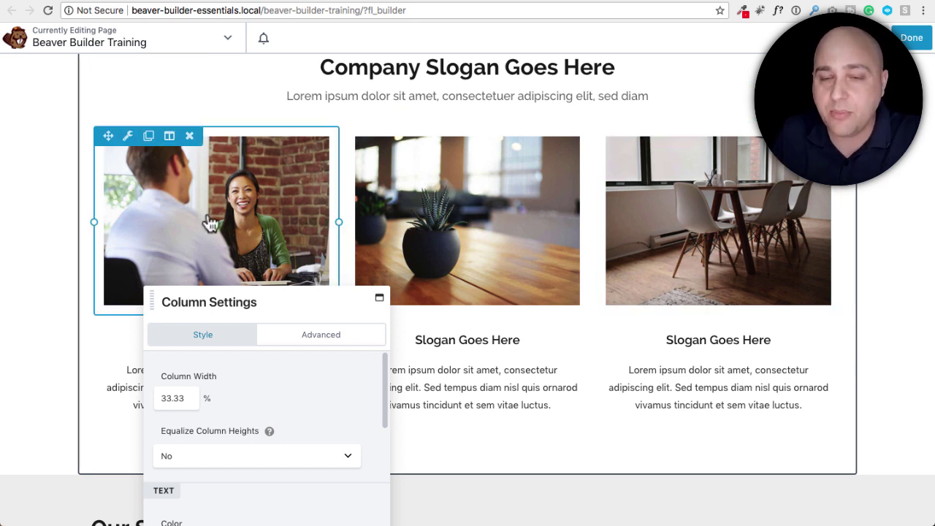
mouse_move(372, 225)
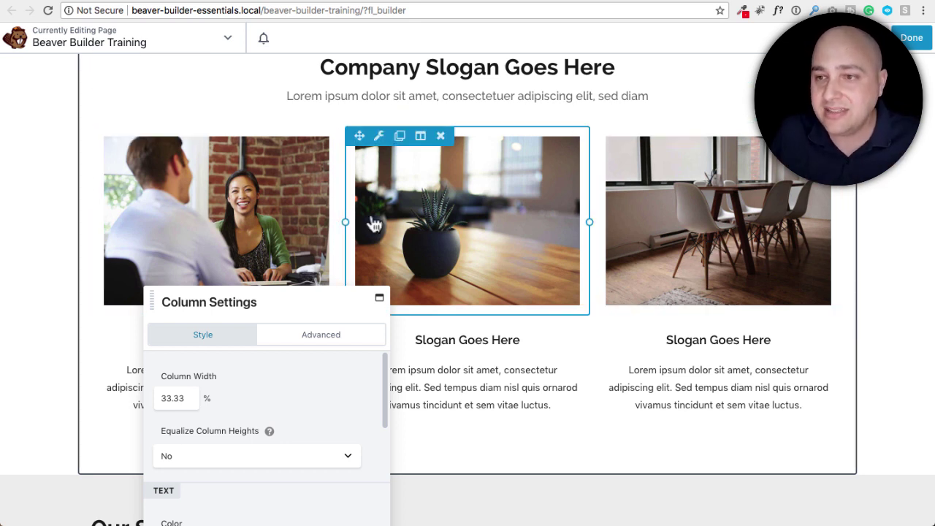
mouse_move(659, 212)
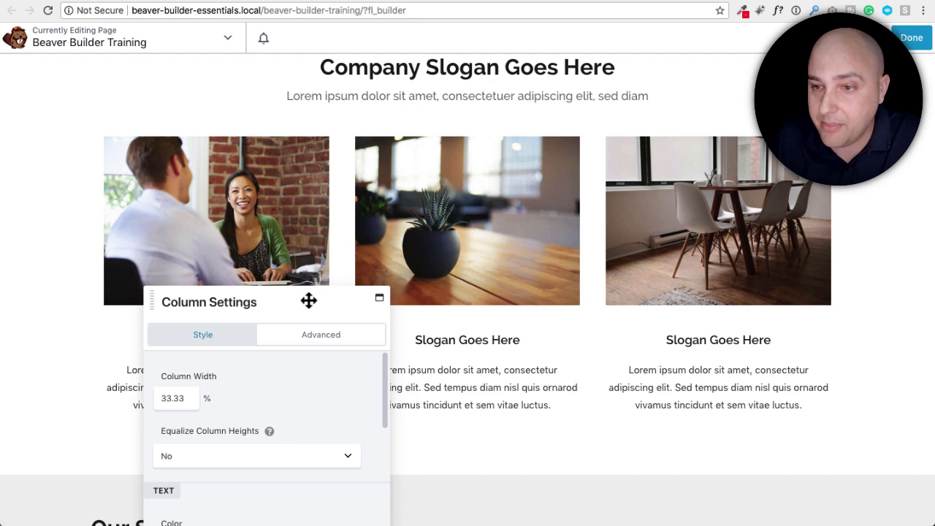
drag(309, 300, 578, 138)
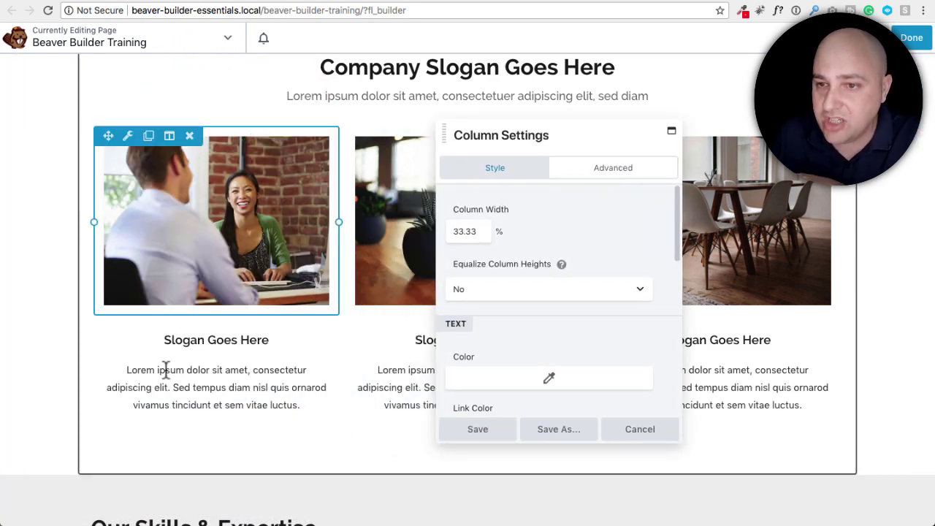
- In the left column's Advanced options, set Small Device Width to Custom 50% and save
click(599, 177)
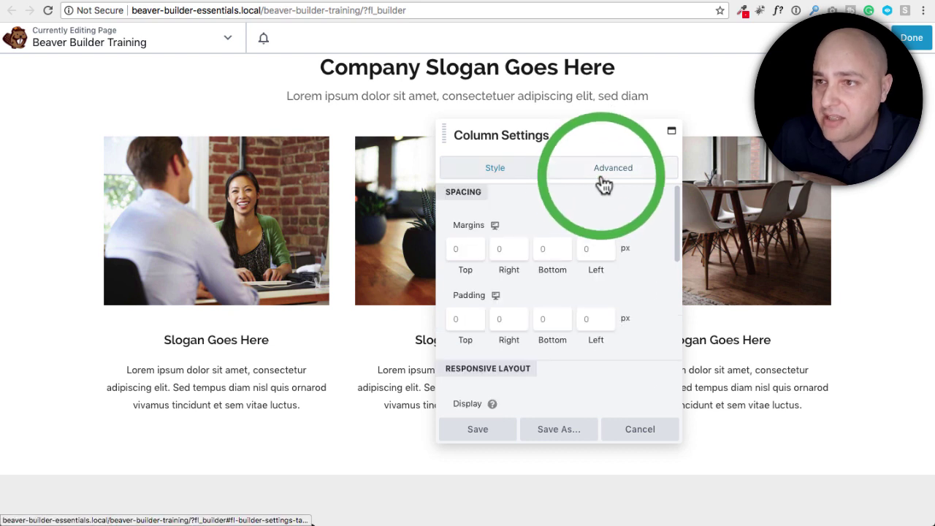
scroll(555, 219, down, 2)
scroll(548, 208, down, 5)
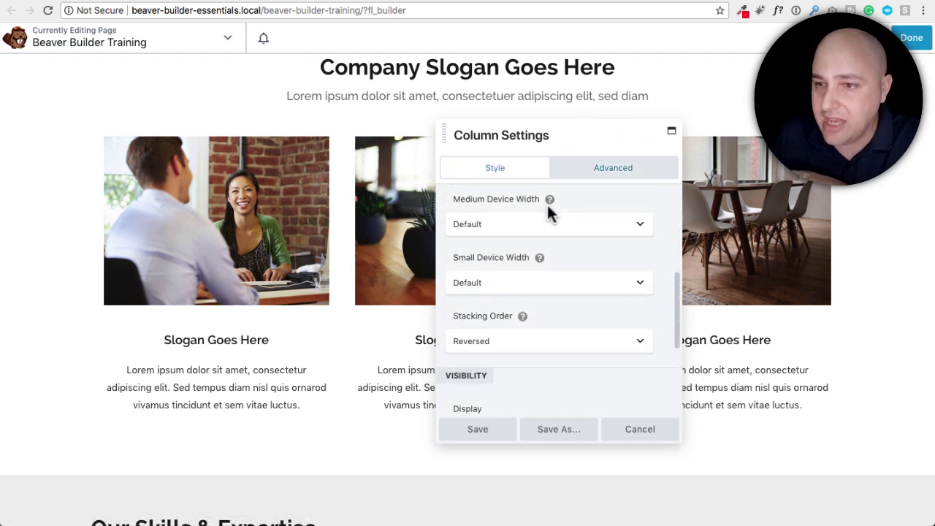
scroll(550, 211, down, 1)
scroll(549, 212, up, 6)
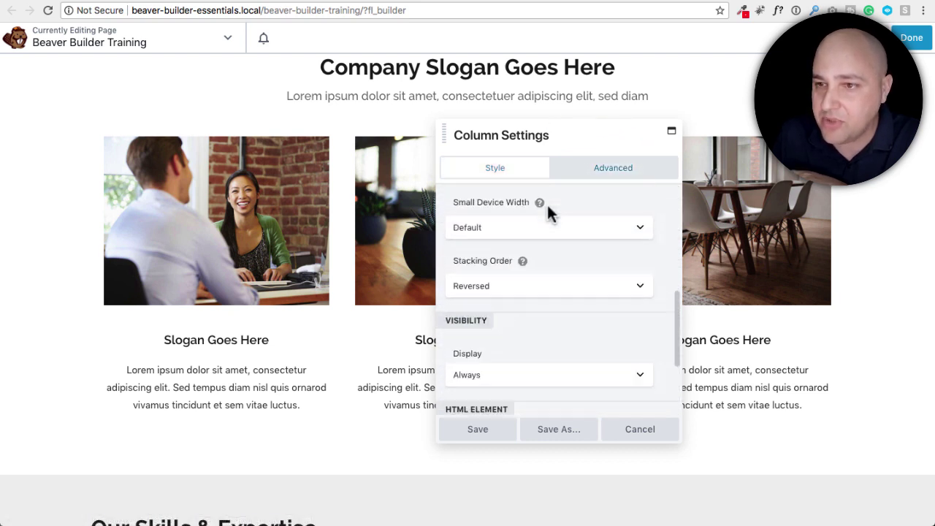
scroll(549, 212, down, 1)
scroll(547, 203, down, 3)
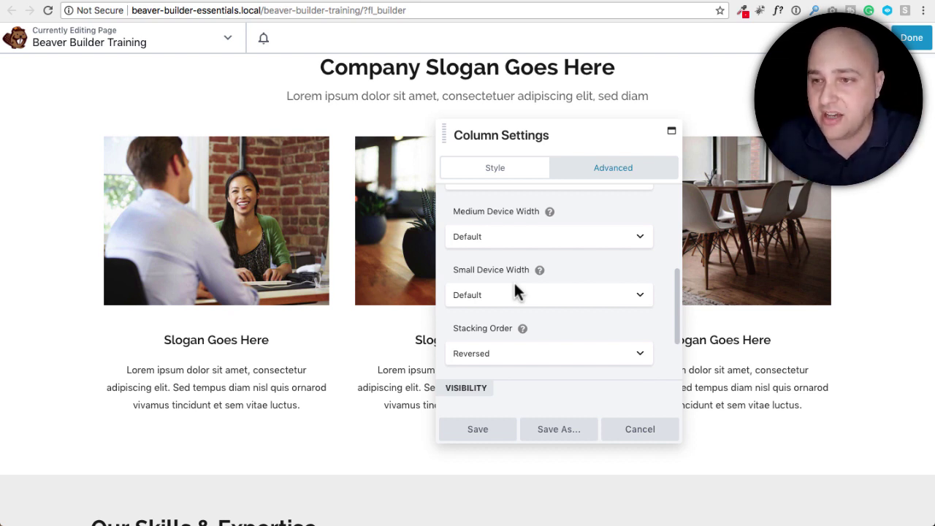
click(480, 295)
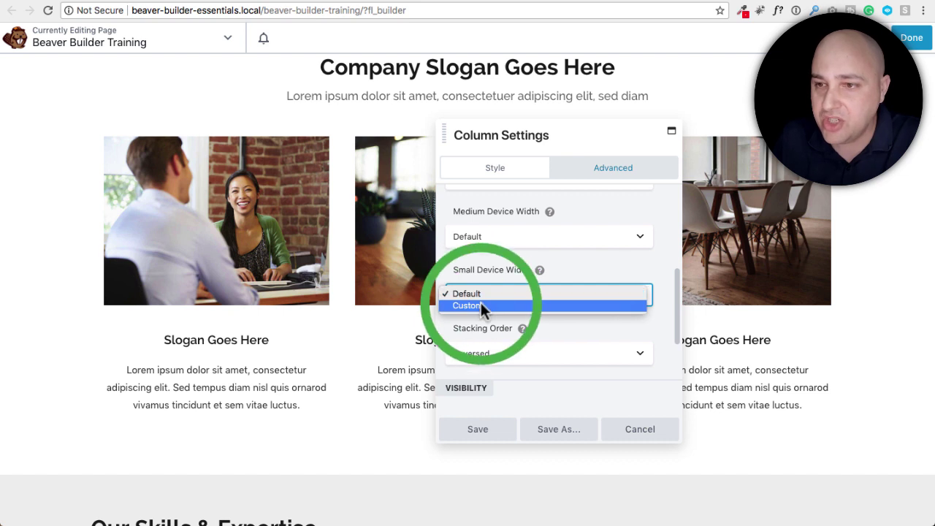
click(480, 305)
double_click(472, 347)
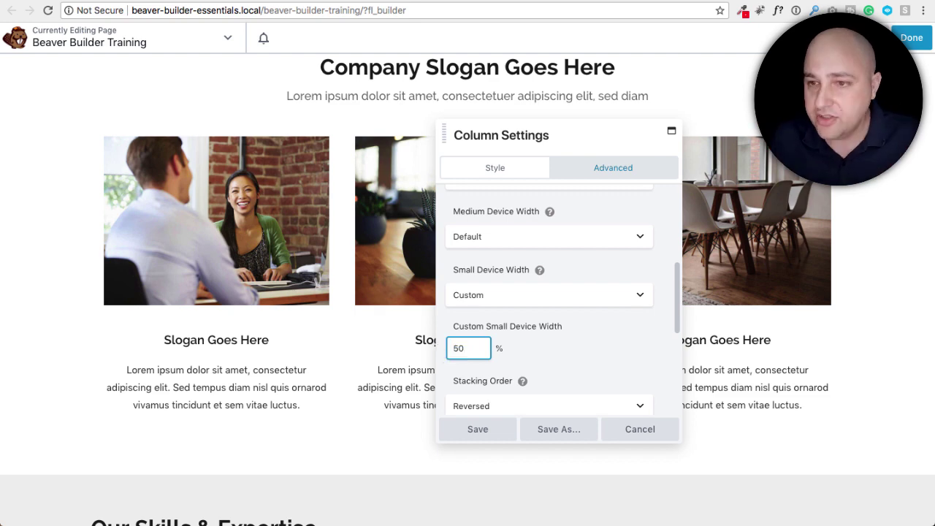
click(480, 432)
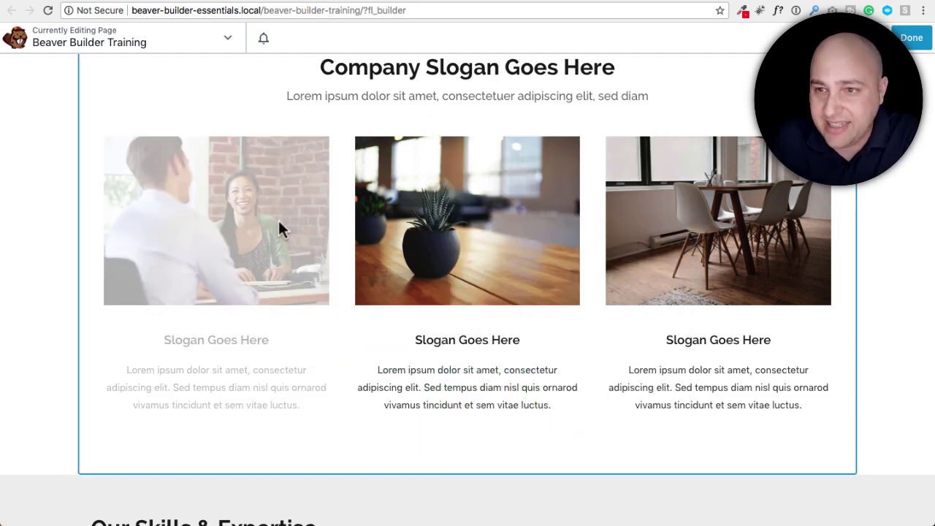
- Give the middle column a Custom Small Device Width of 50 and save its settings
mouse_move(397, 160)
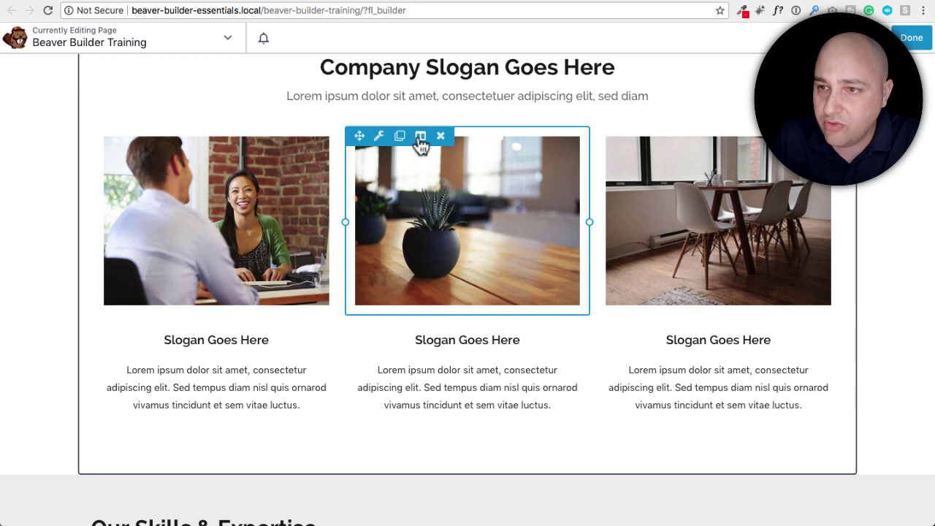
mouse_move(422, 143)
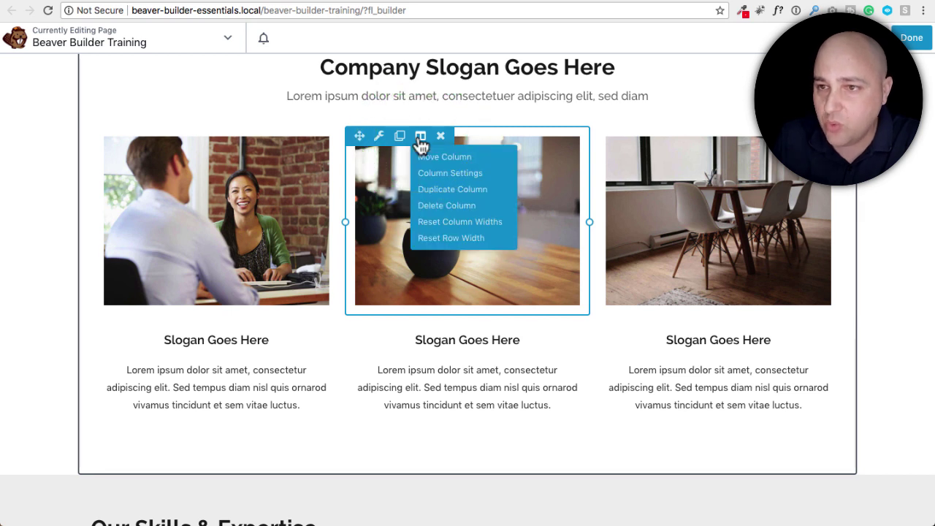
click(428, 171)
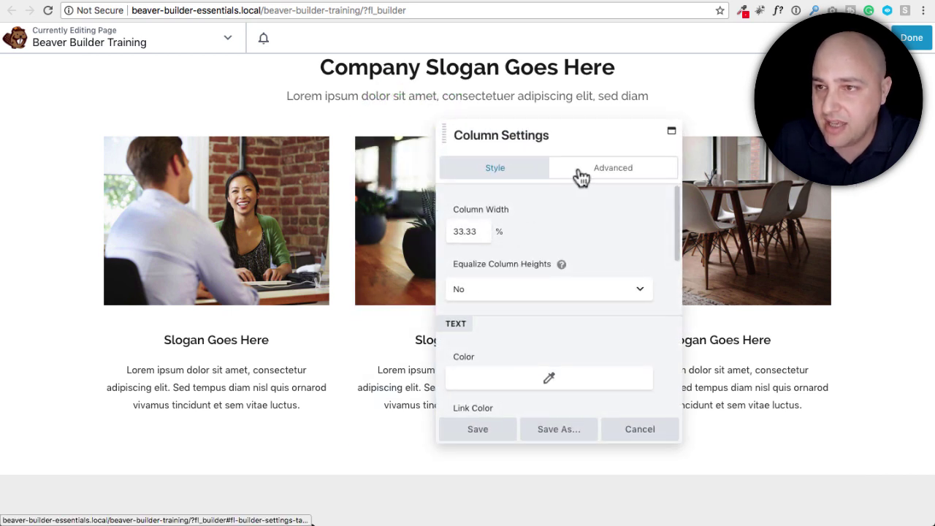
click(581, 175)
scroll(526, 245, down, 10)
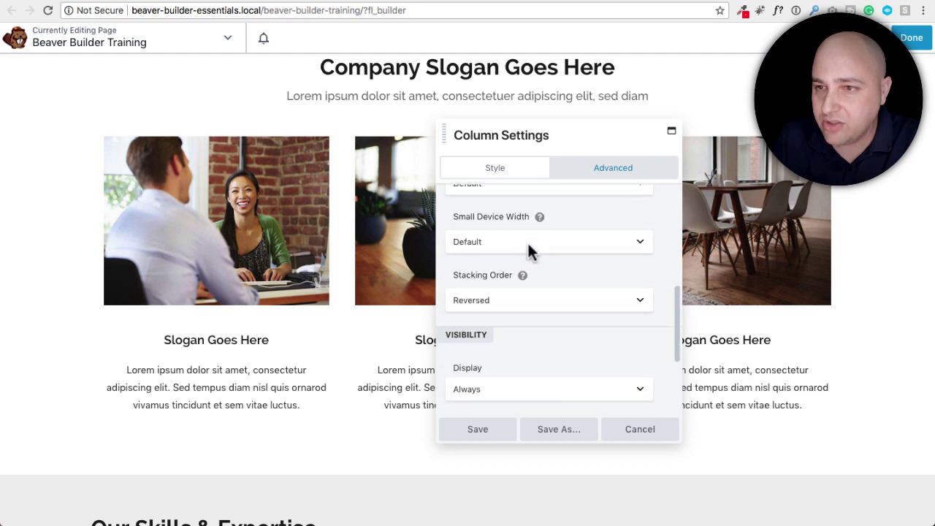
click(494, 244)
click(494, 253)
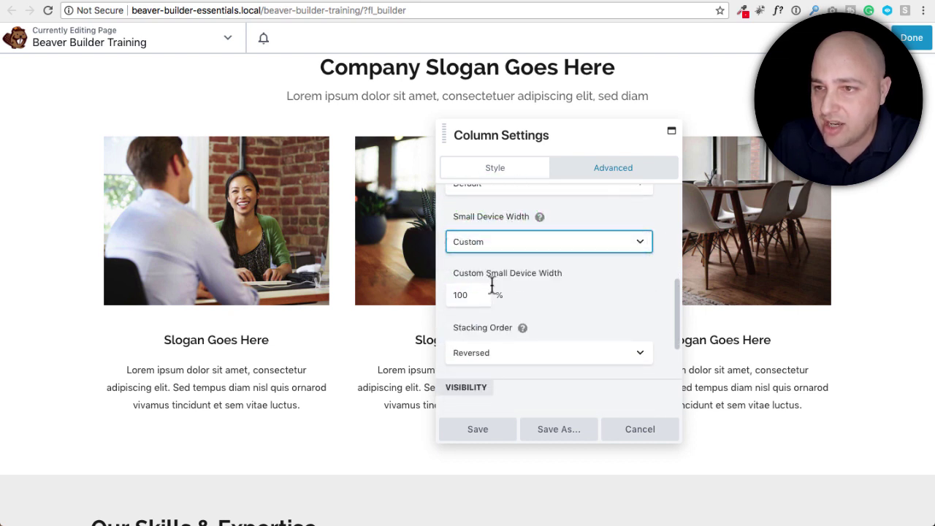
double_click(471, 294)
text(50)
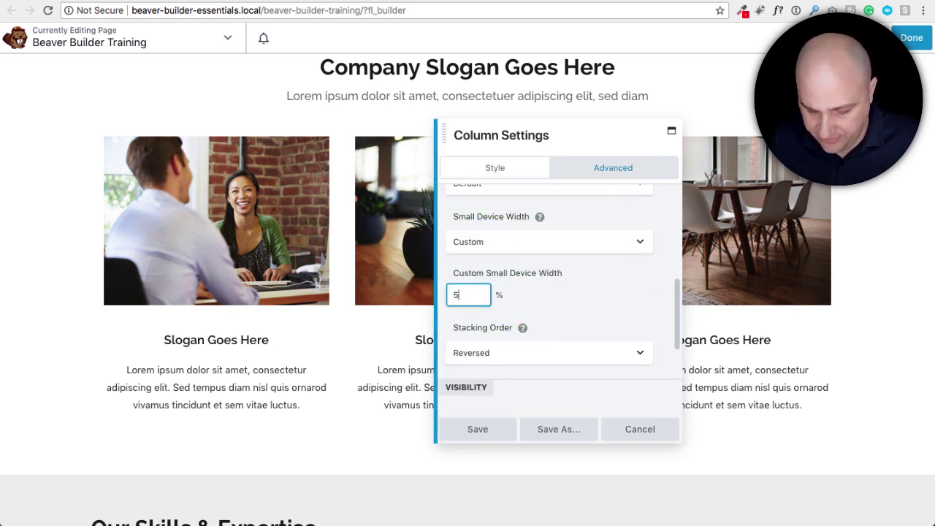
click(479, 431)
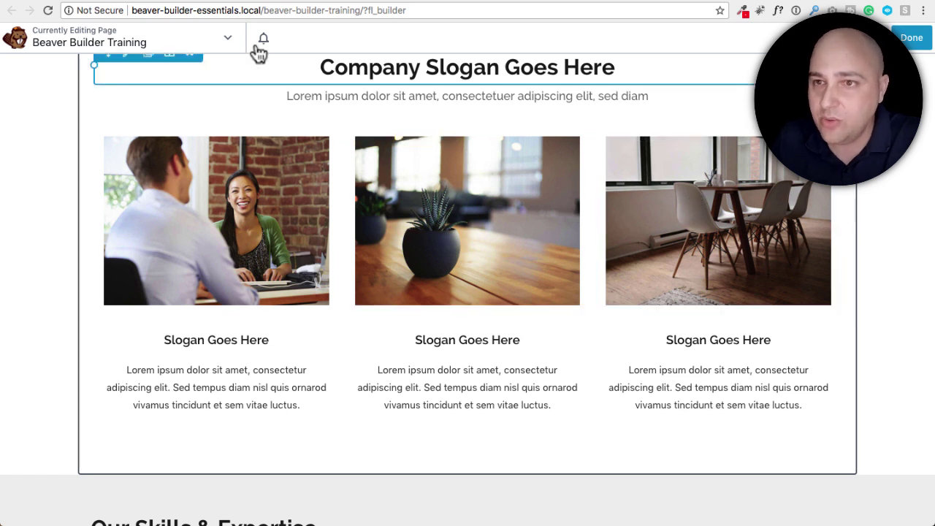
- Preview the layout at phone width and scroll to check the side-by-side slogan columns
click(228, 38)
click(73, 165)
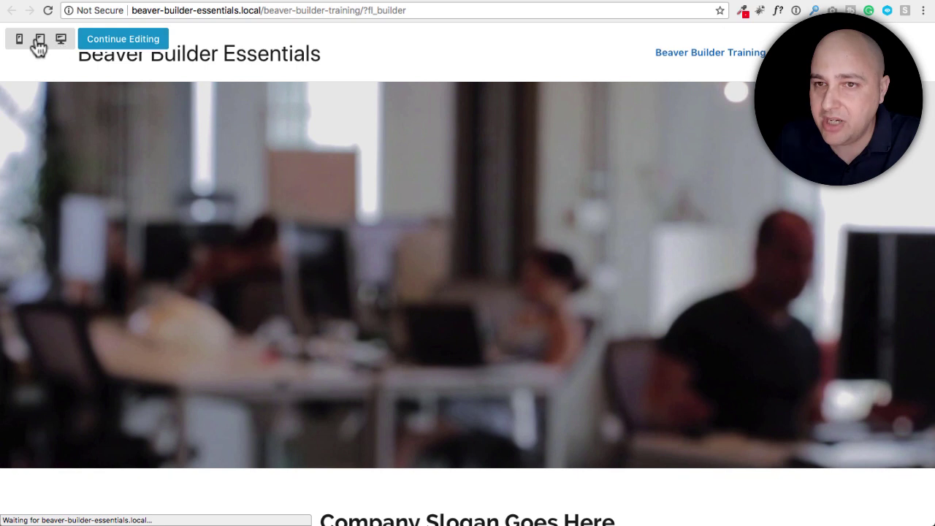
click(19, 39)
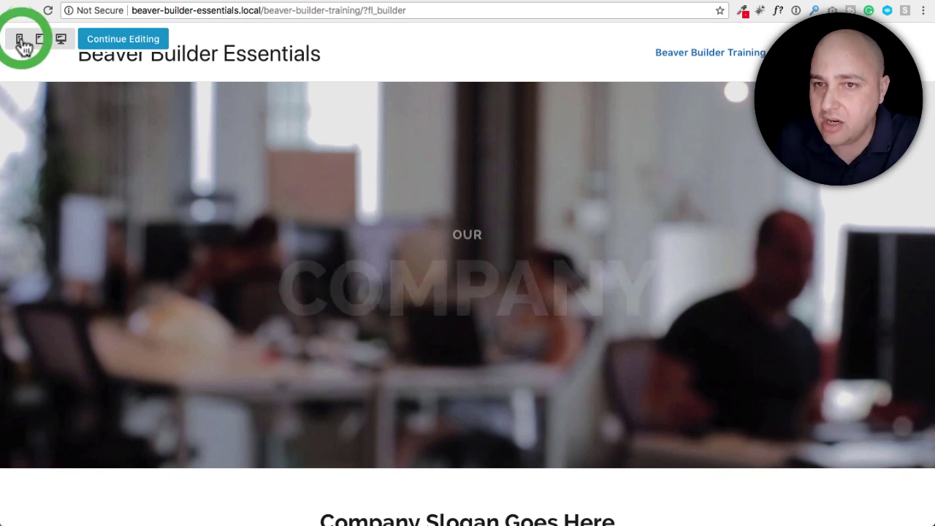
scroll(446, 170, down, 8)
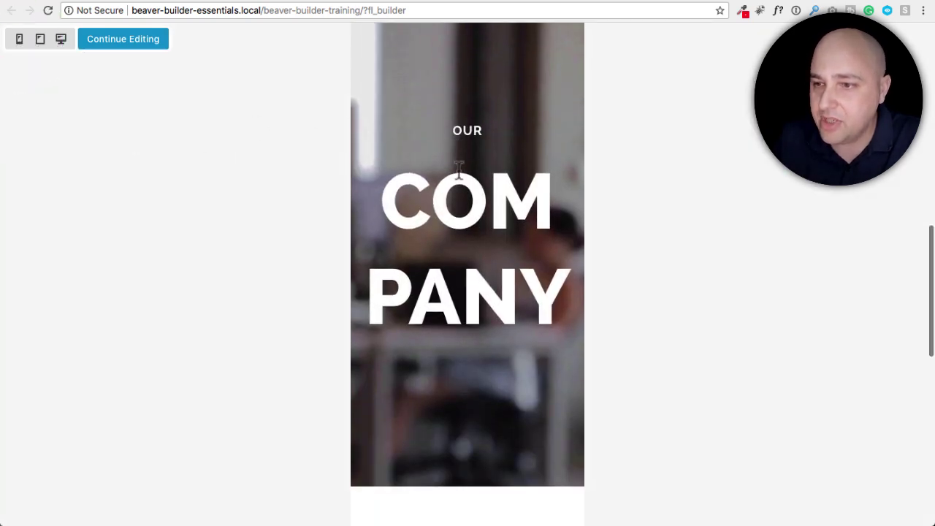
scroll(458, 169, down, 10)
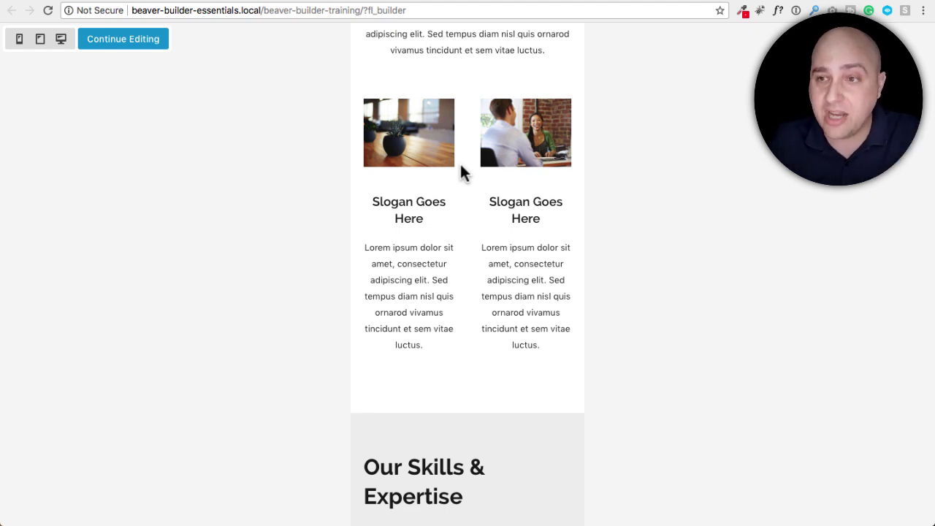
scroll(461, 170, up, 5)
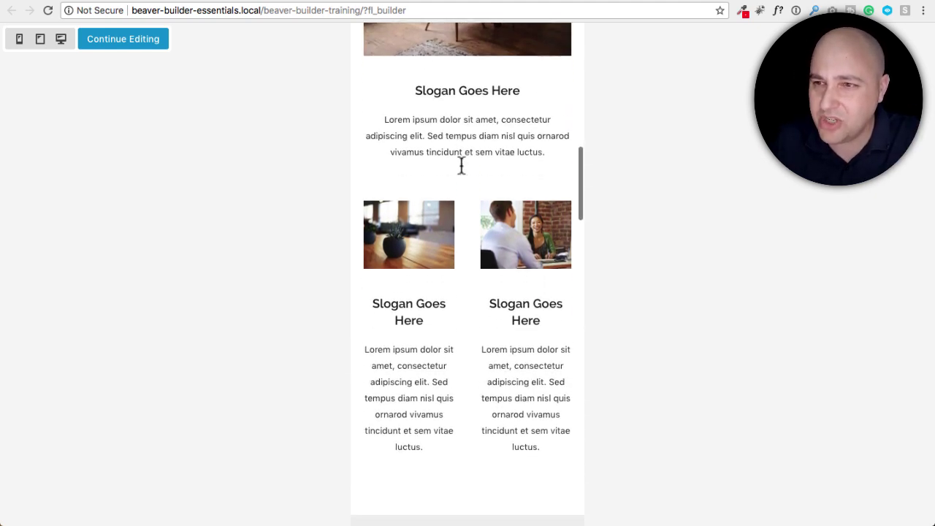
scroll(461, 168, up, 1)
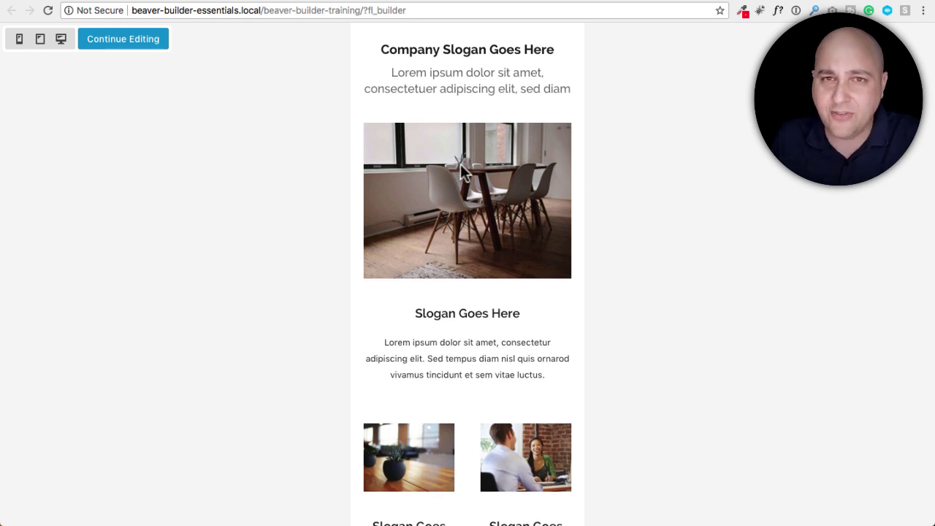